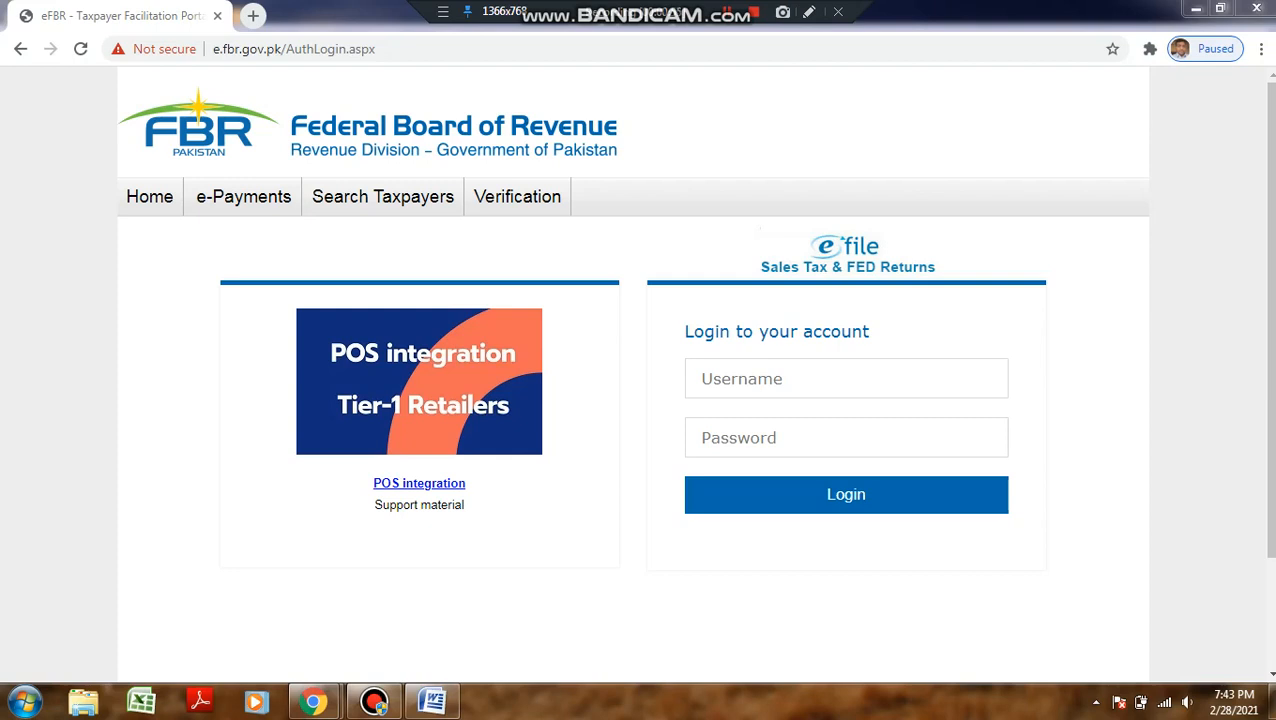
# Step: Open the FBR website in a new browser tab, continue past the notice and open the Online Verification Portal
pyautogui.click(253, 15)
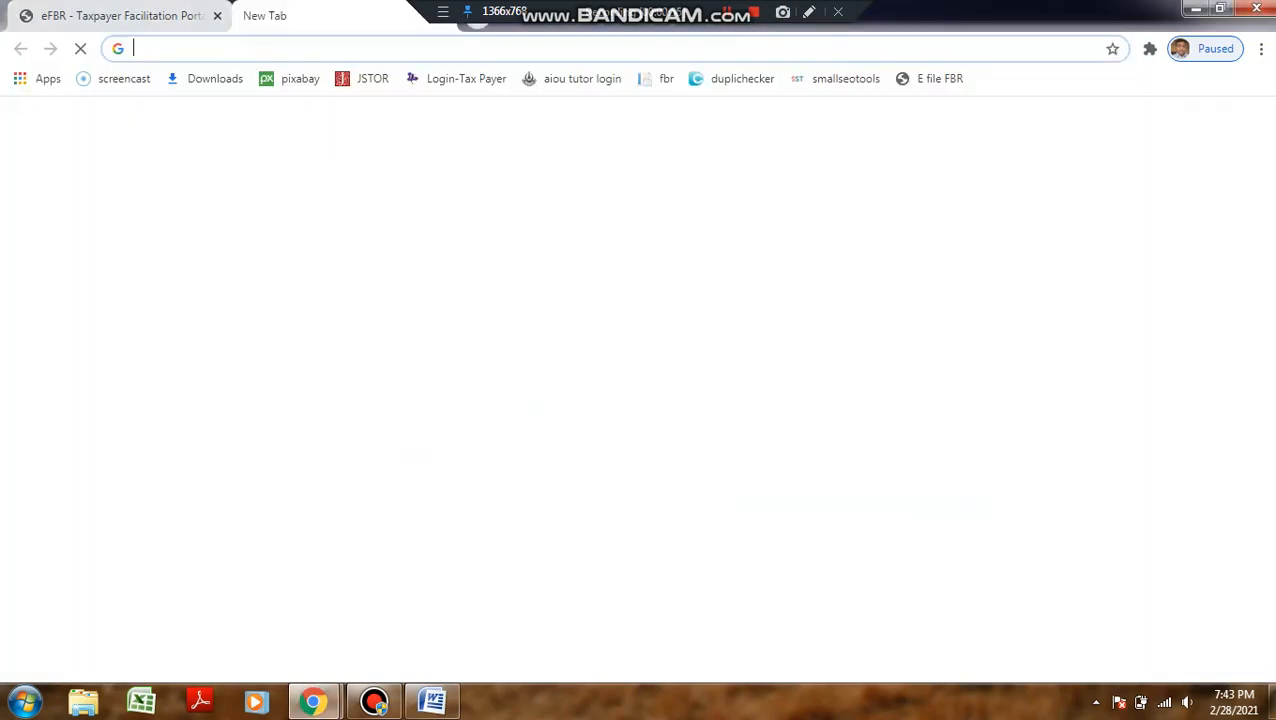
pyautogui.click(660, 78)
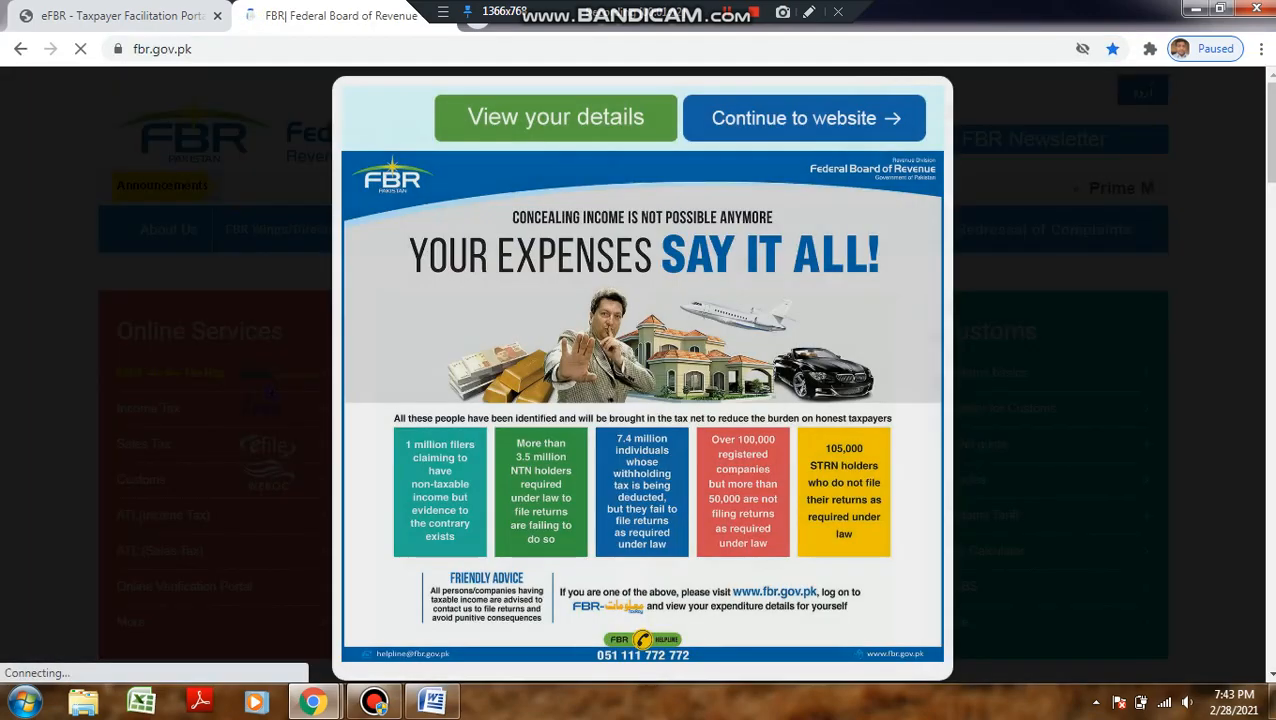
pyautogui.click(806, 118)
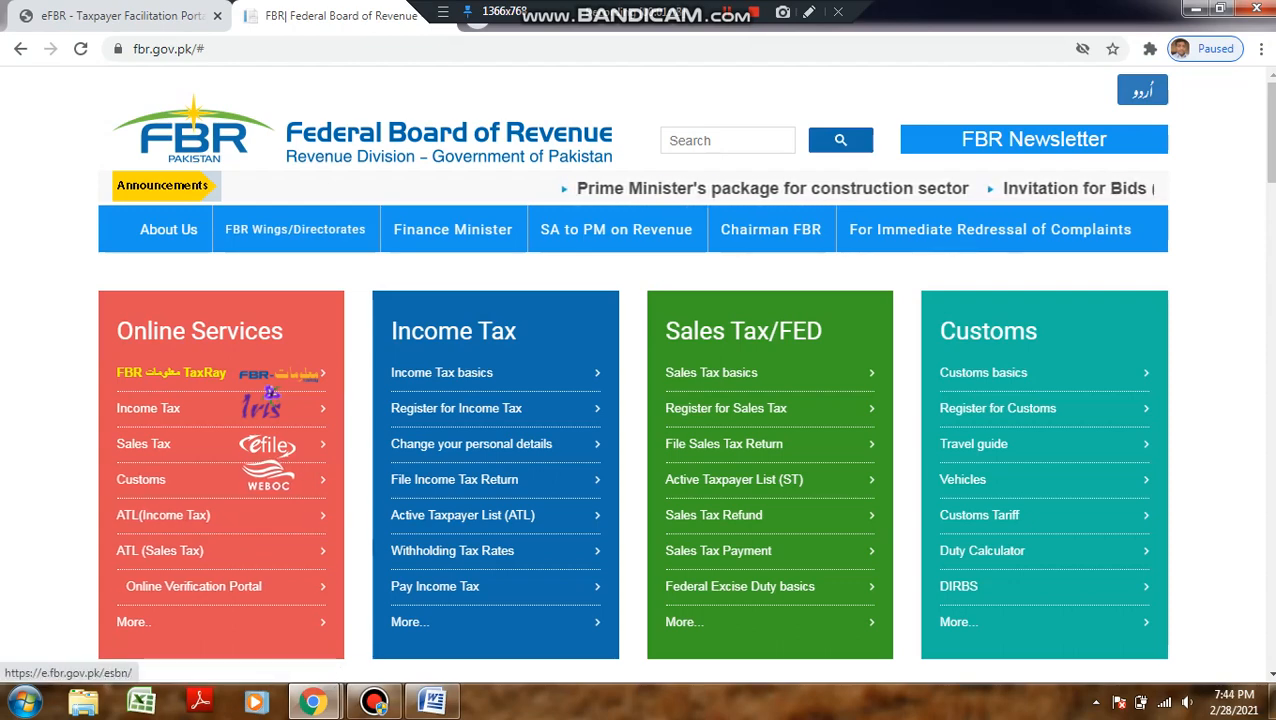
pyautogui.click(193, 586)
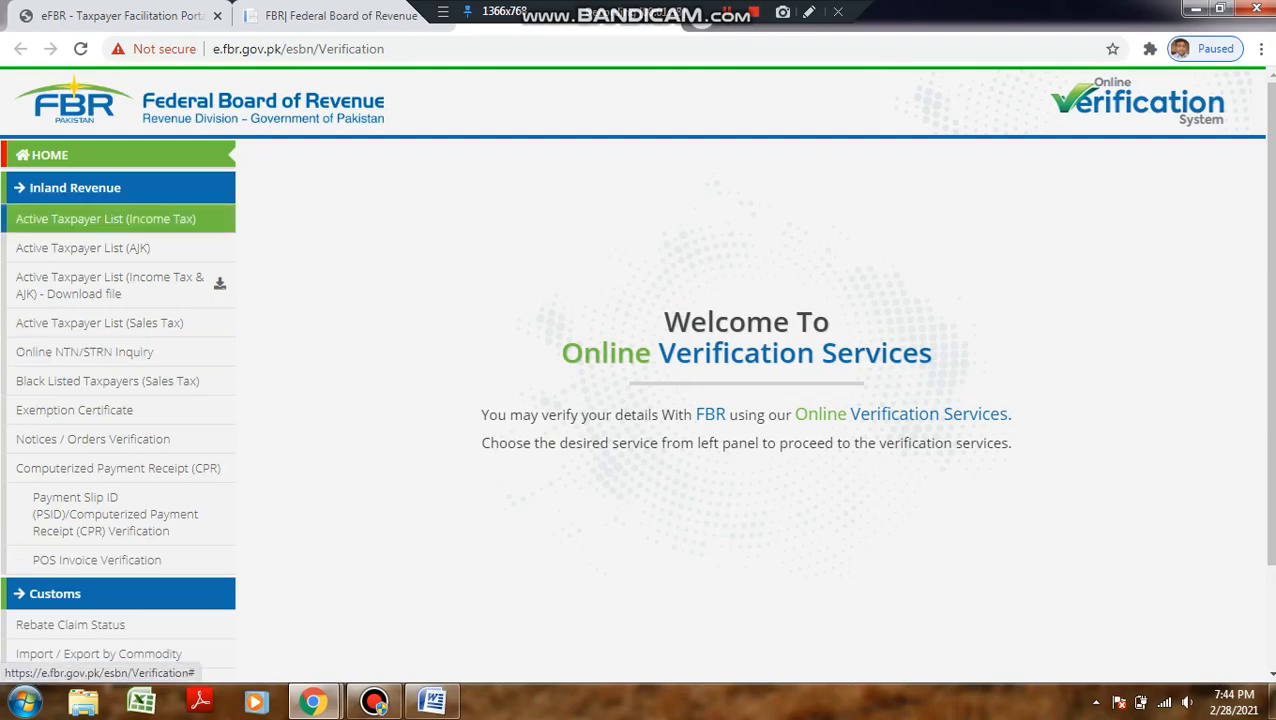
# Step: Open the Active Taxpayer List (Income Tax) check and set the parameter type to NTN
pyautogui.click(106, 219)
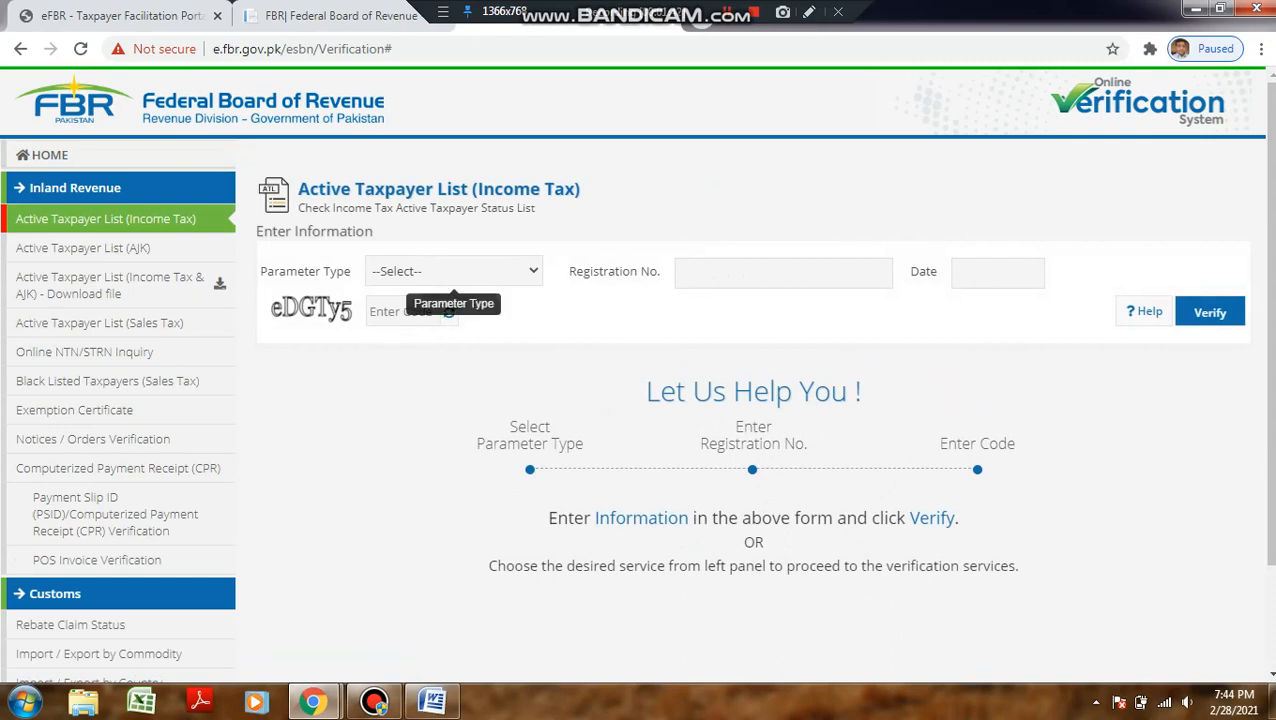
pyautogui.click(412, 271)
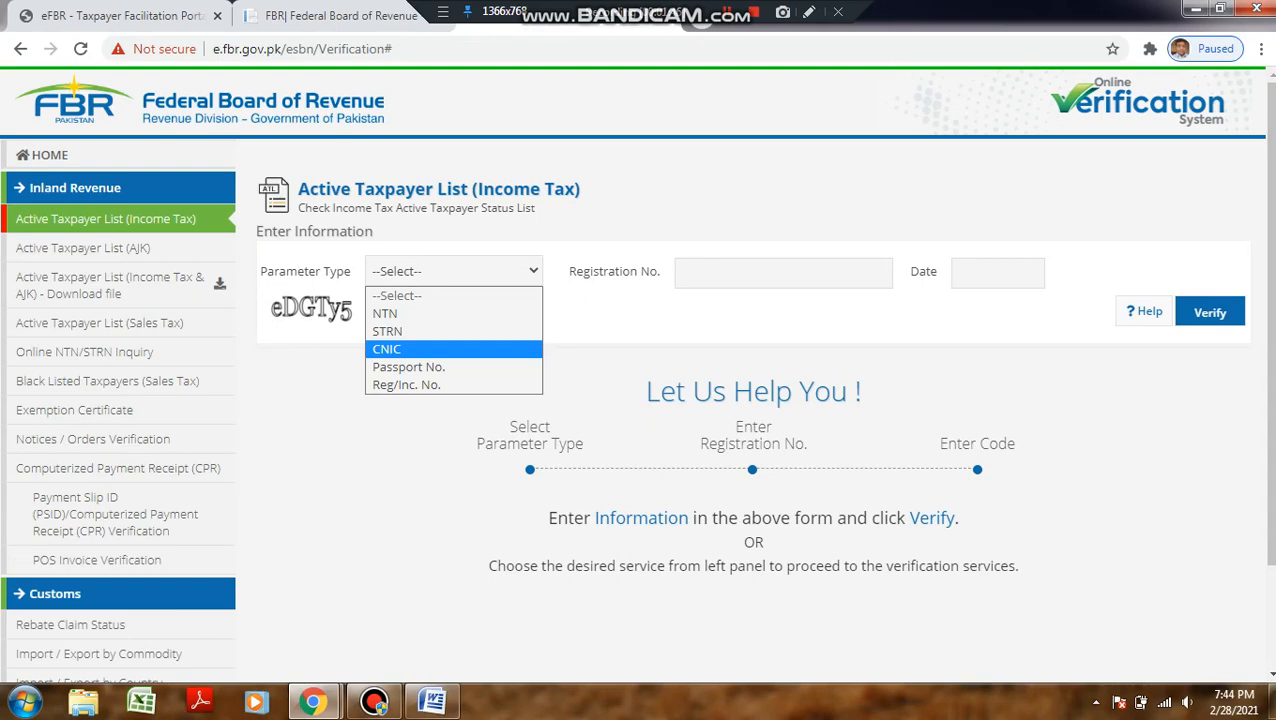
pyautogui.click(385, 313)
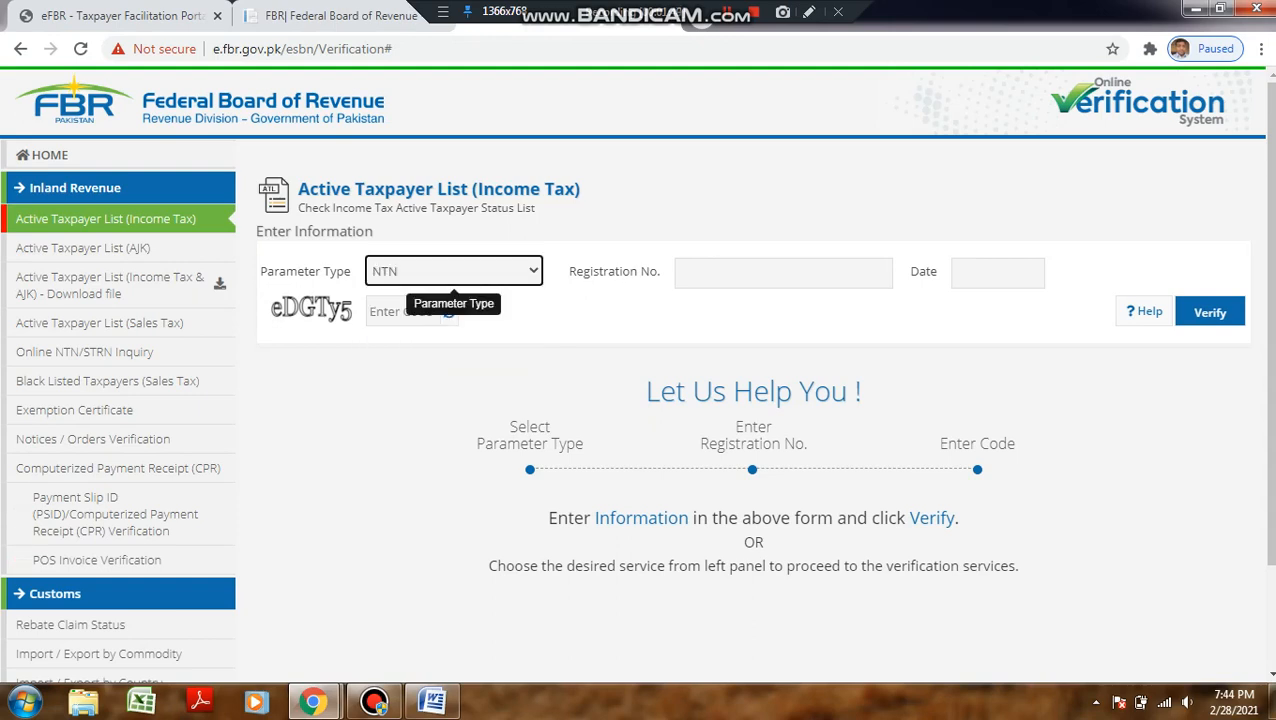
# Step: Switch to Word and copy the CNIC number of the taxpayer entry above the one with login details
pyautogui.click(432, 701)
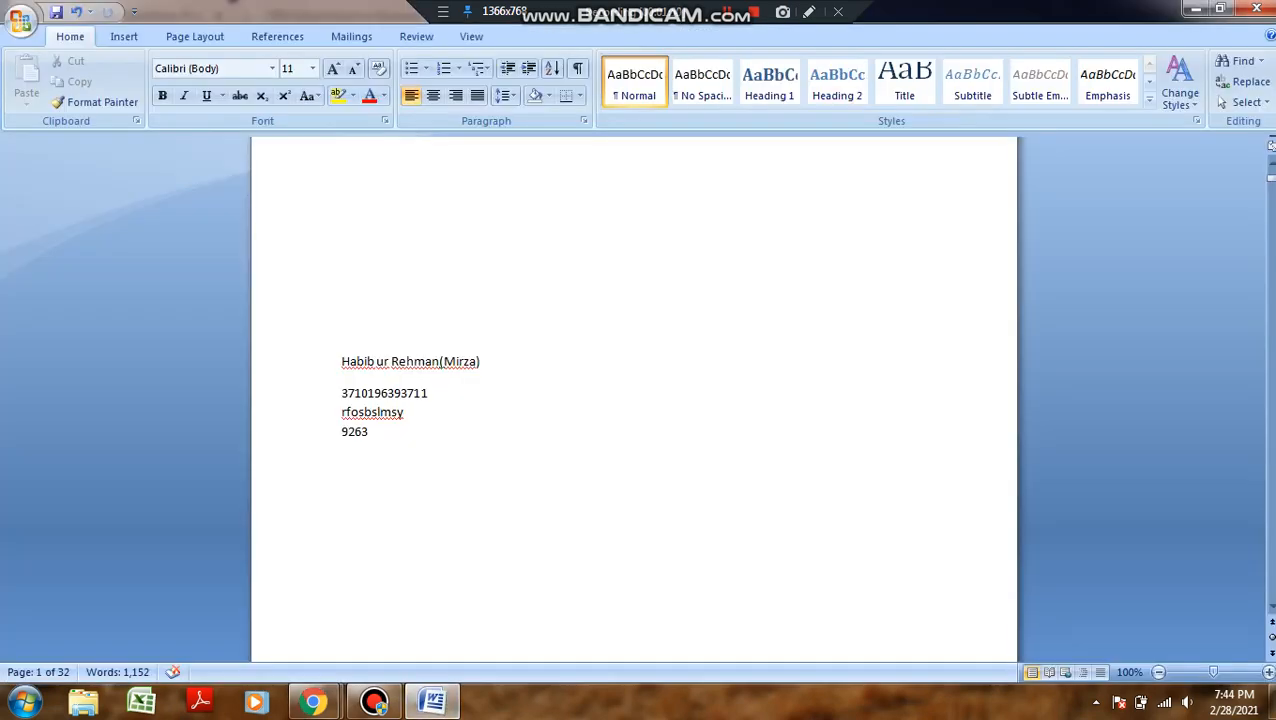
pyautogui.click(1271, 163)
pyautogui.click(1271, 163)
pyautogui.click(1271, 163)
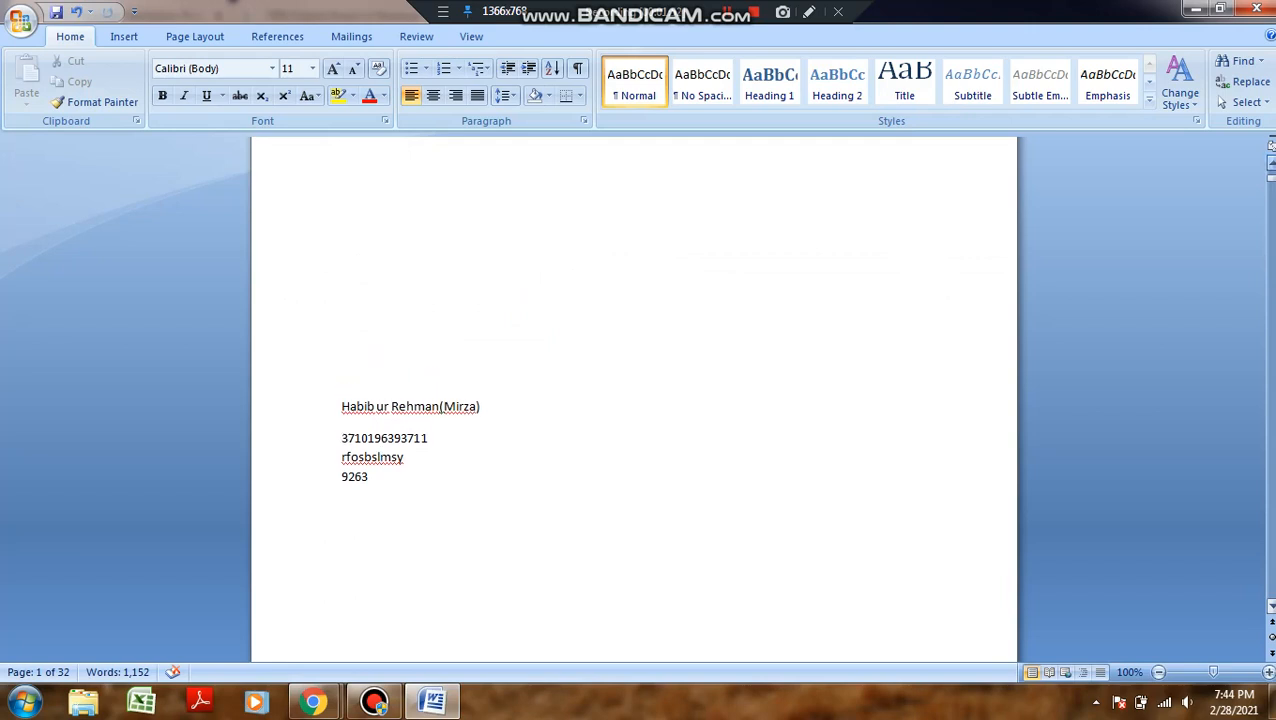
pyautogui.click(1271, 163)
pyautogui.click(1271, 163)
pyautogui.click(1271, 163)
pyautogui.click(1271, 163)
pyautogui.click(1271, 163)
pyautogui.click(1271, 163)
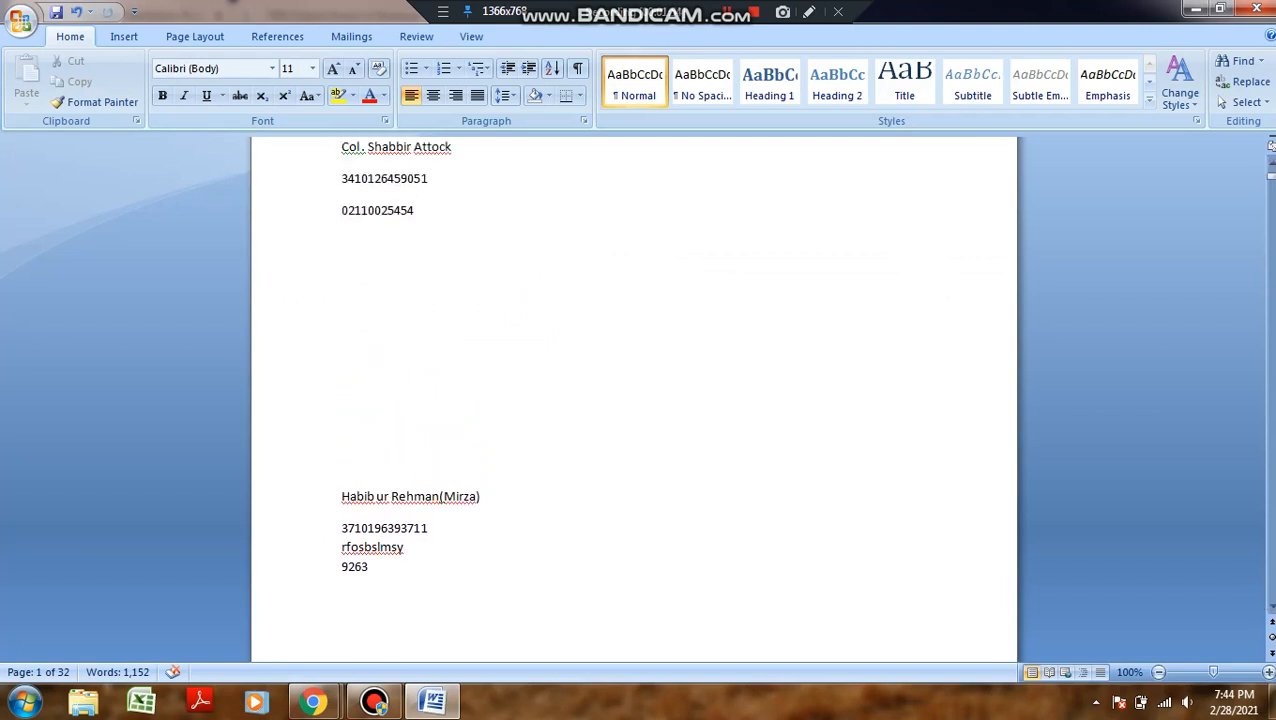
pyautogui.moveTo(341, 210); pyautogui.dragTo(408, 210)
pyautogui.click(381, 210)
pyautogui.moveTo(341, 178); pyautogui.dragTo(436, 182)
pyautogui.hotkey('ctrl', 'c')
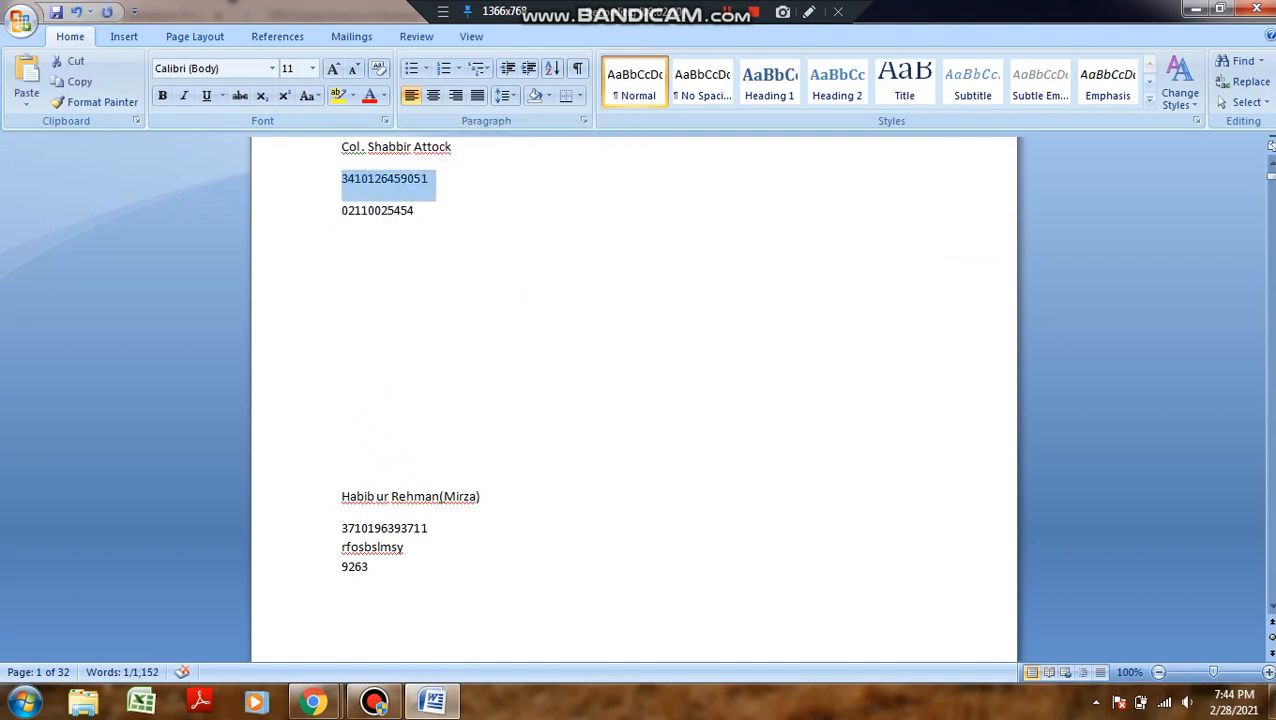
# Step: Switch back to Chrome, set the parameter type to CNIC and paste the copied number as the registration number
pyautogui.click(314, 702)
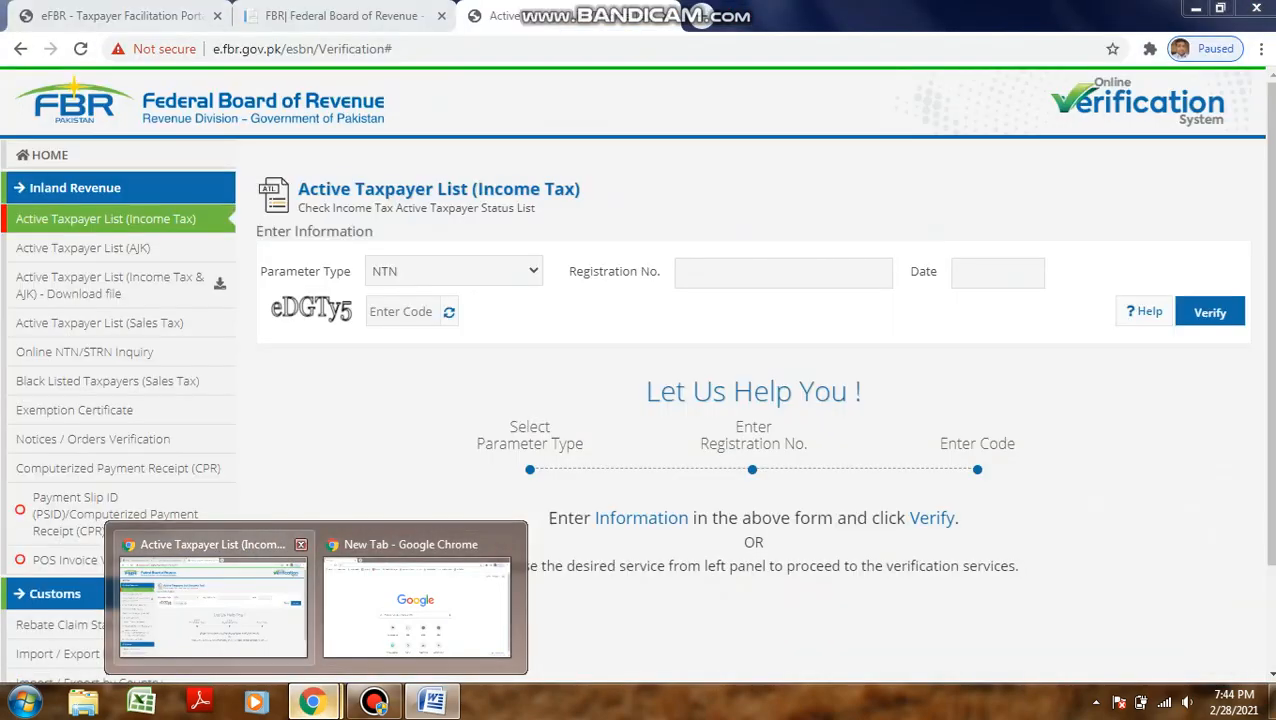
pyautogui.click(212, 600)
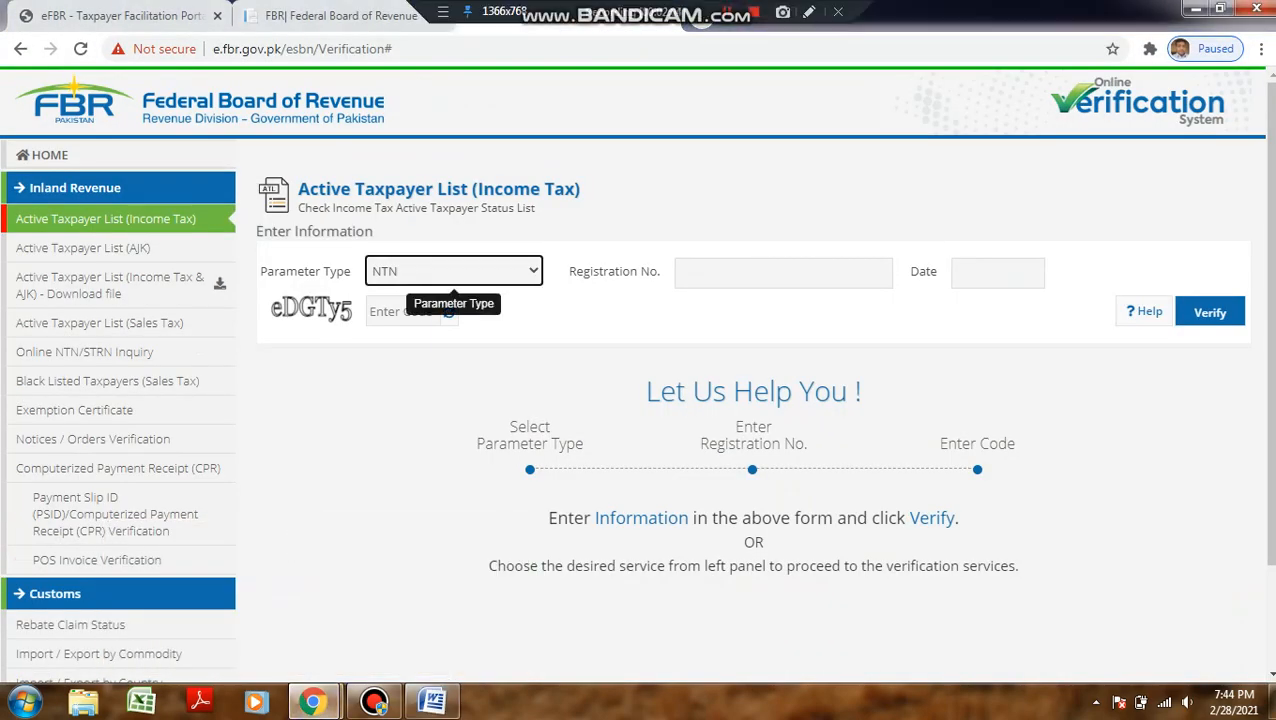
pyautogui.click(454, 271)
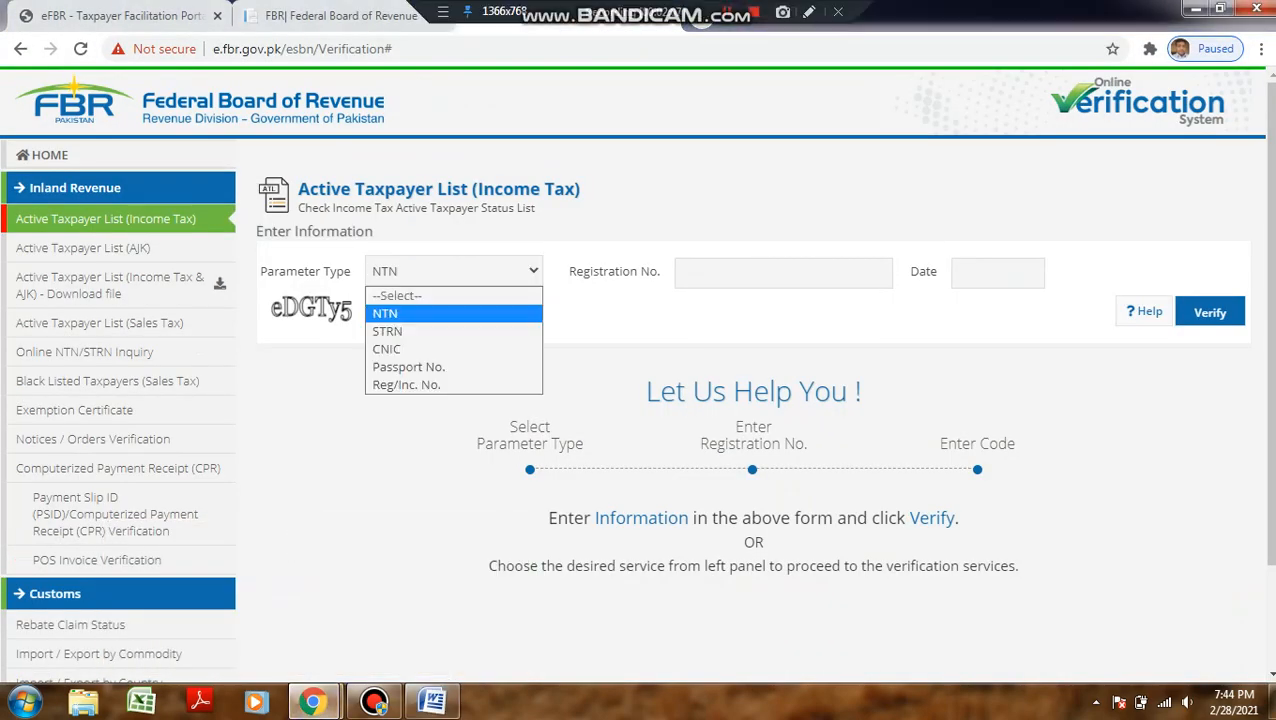
pyautogui.click(430, 350)
pyautogui.click(783, 273)
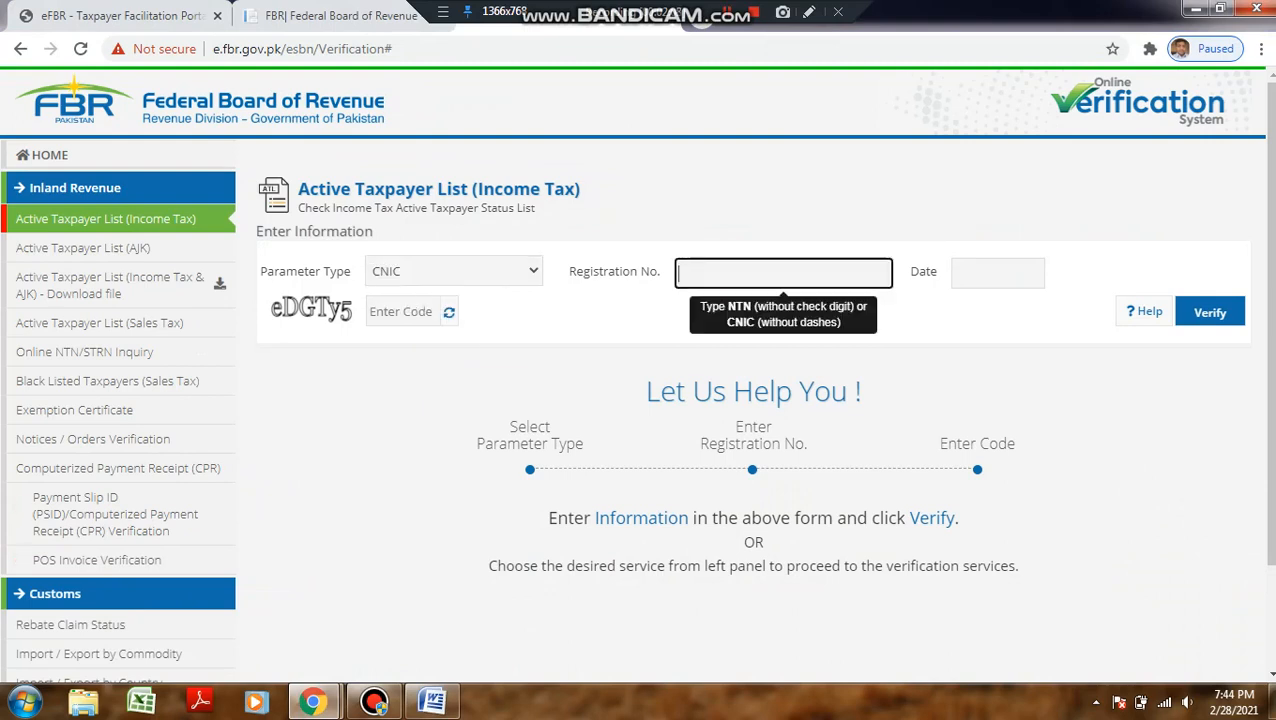
pyautogui.hotkey('ctrl', 'v')
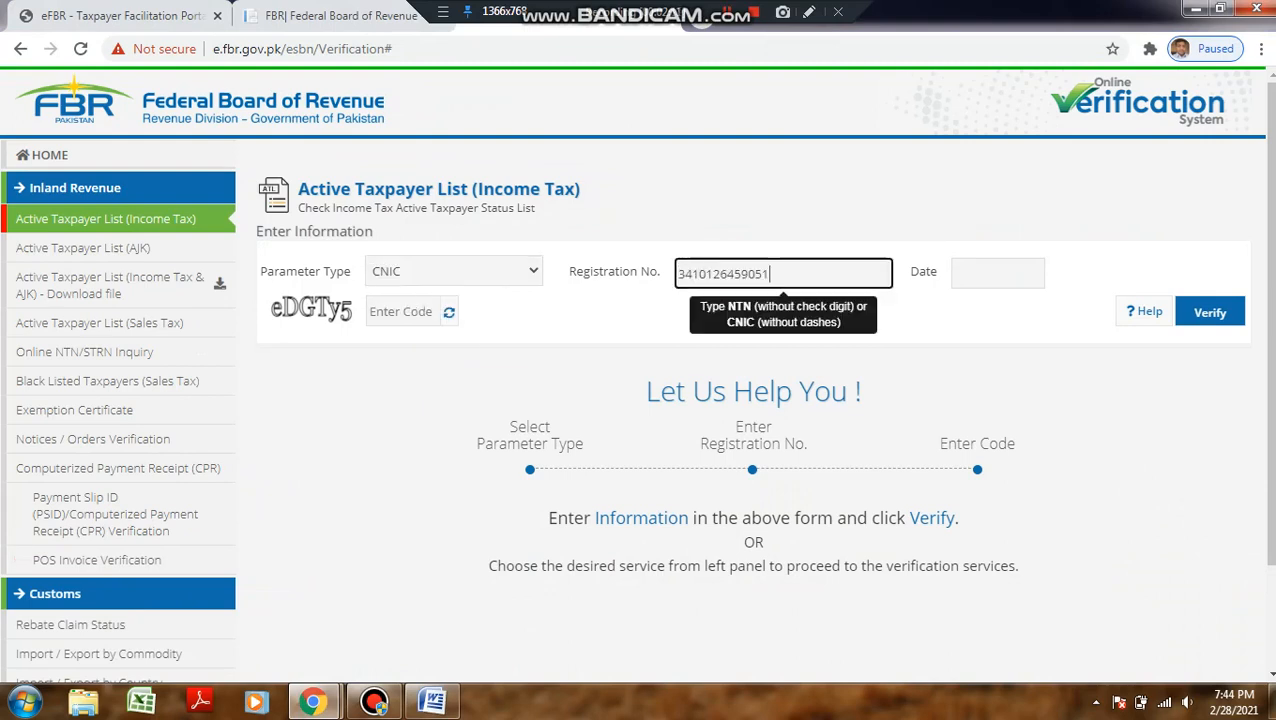
# Step: Enter the displayed captcha code, verify the taxpayer and review the filing status note
pyautogui.press('Tab')
pyautogui.write('e')
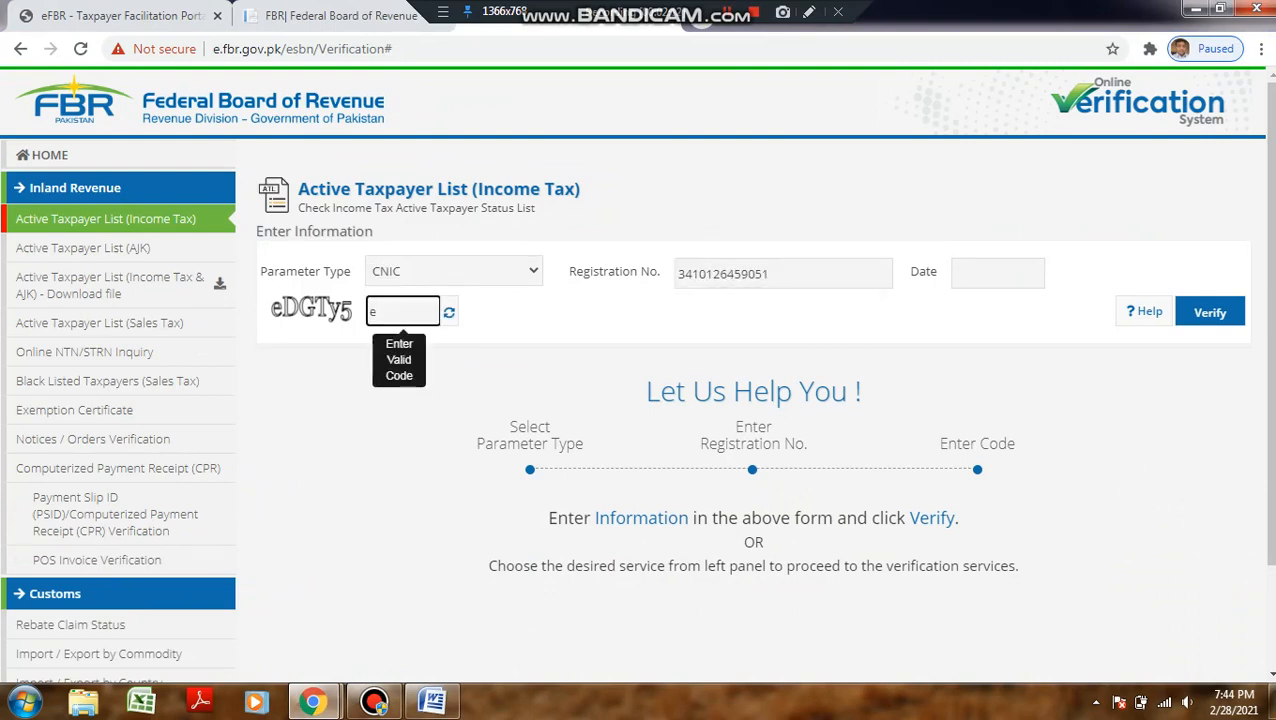
pyautogui.write('DGTy5')
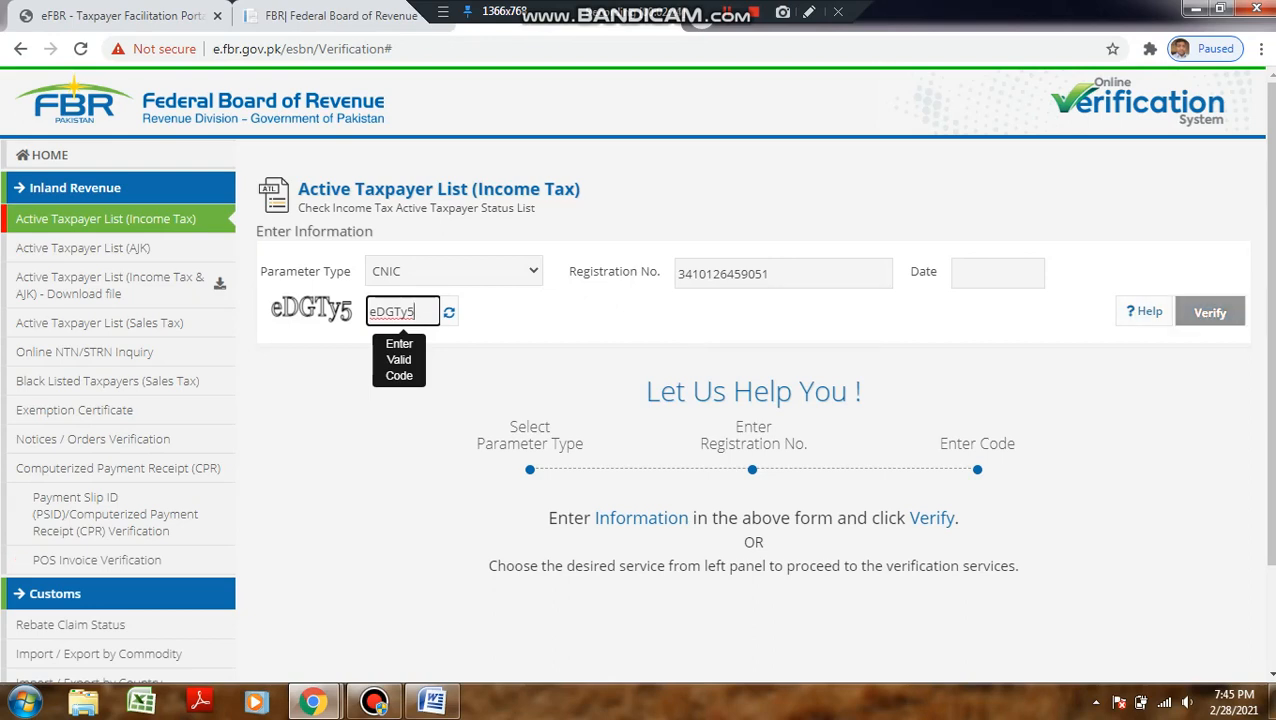
pyautogui.click(1209, 312)
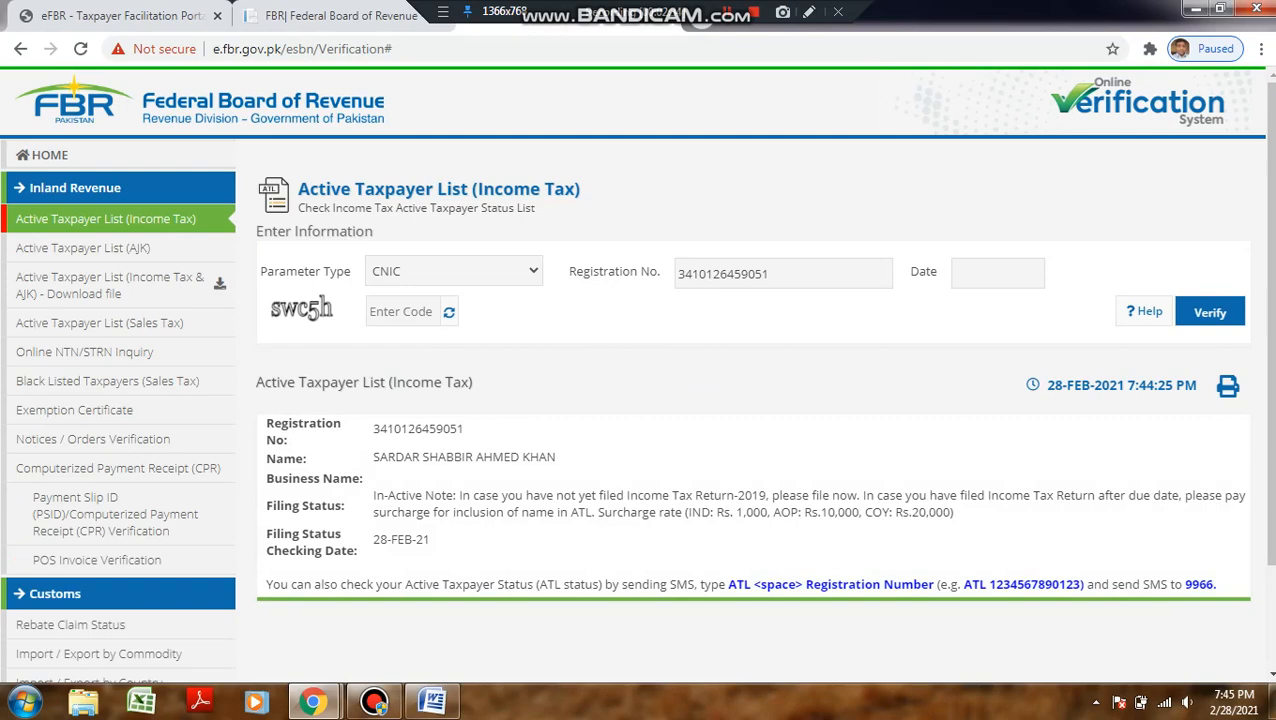
pyautogui.scroll(-2, 636, 375)
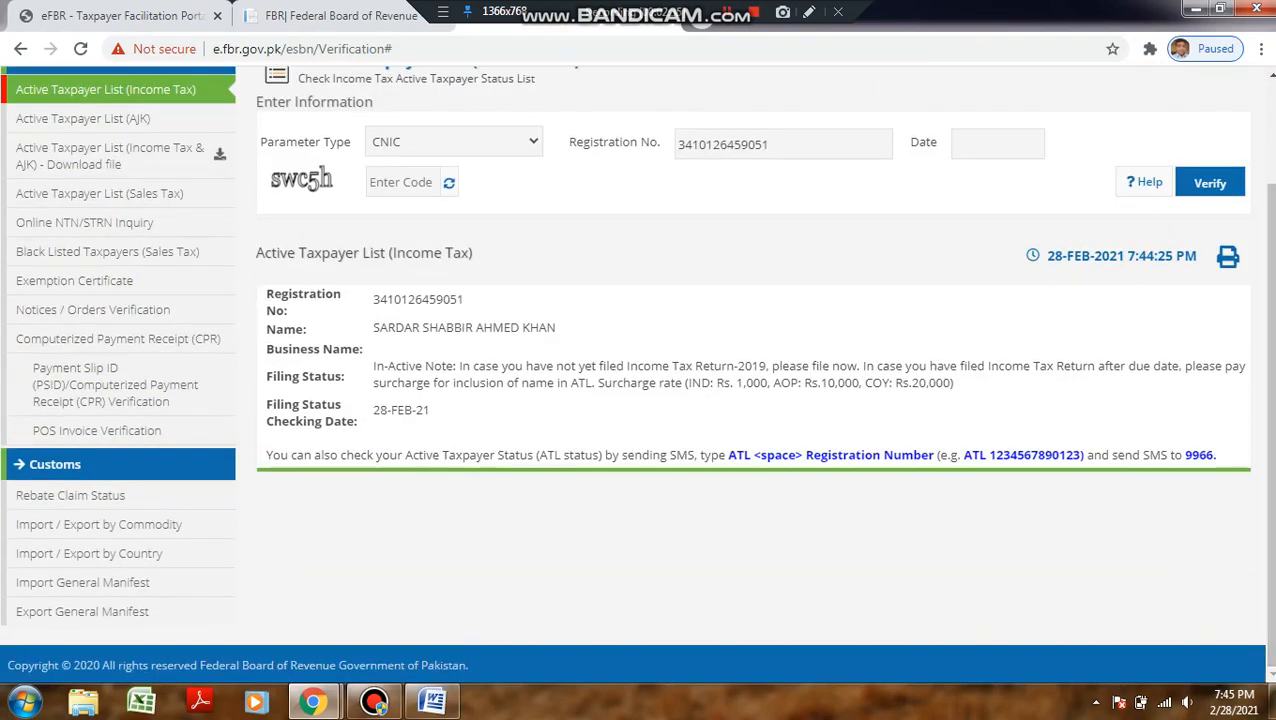
pyautogui.moveTo(374, 366); pyautogui.dragTo(447, 384)
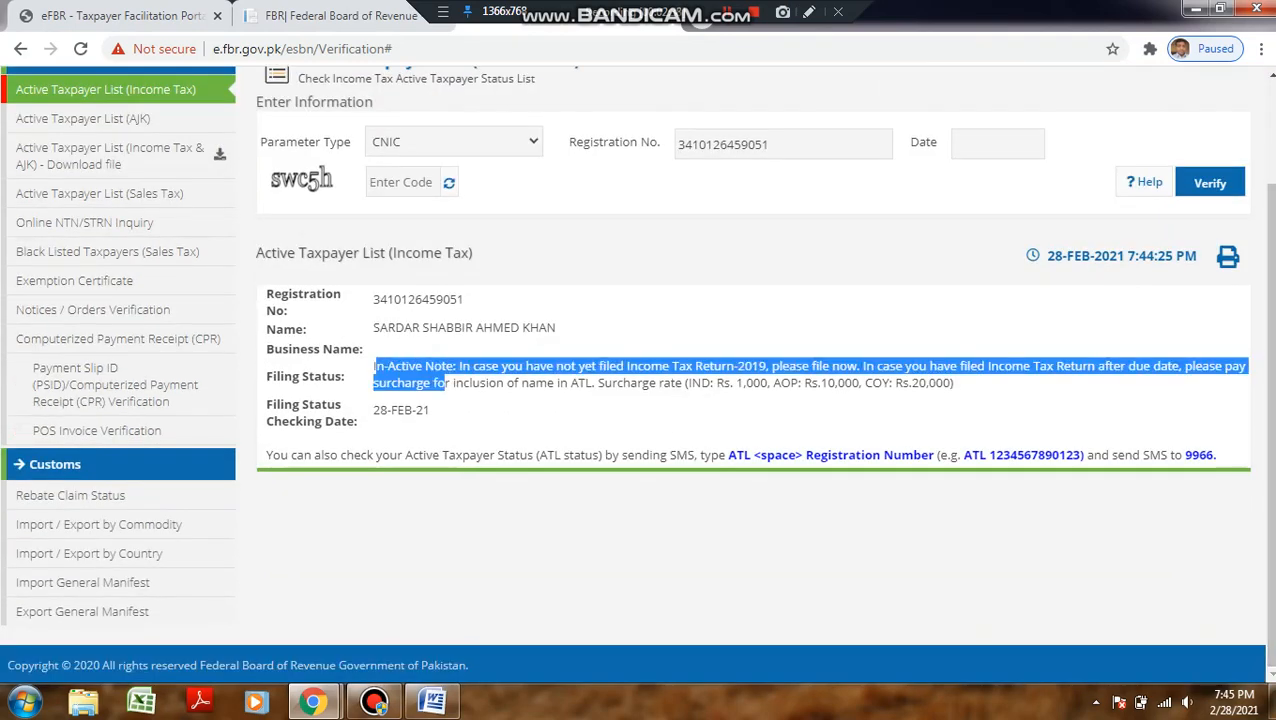
pyautogui.click(376, 367)
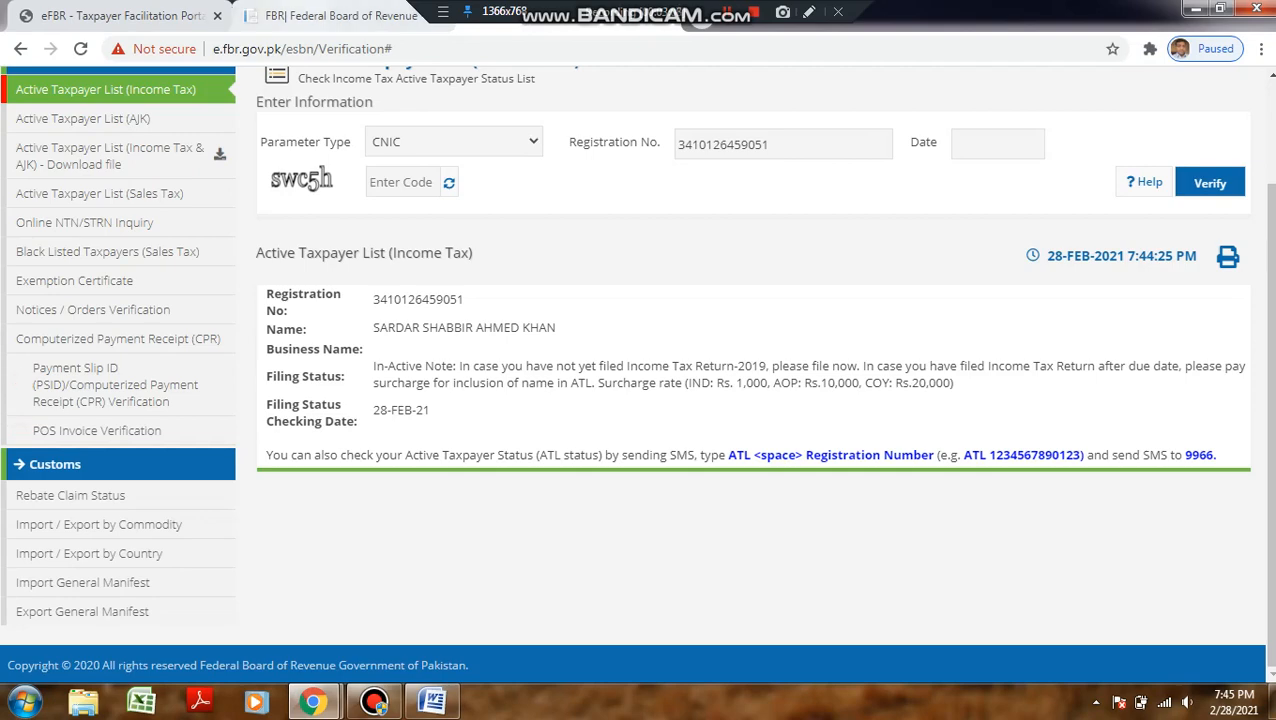
# Step: Return to the eFBR login page and fill in the username with the account's registration number copied from the Word document
pyautogui.click(340, 15)
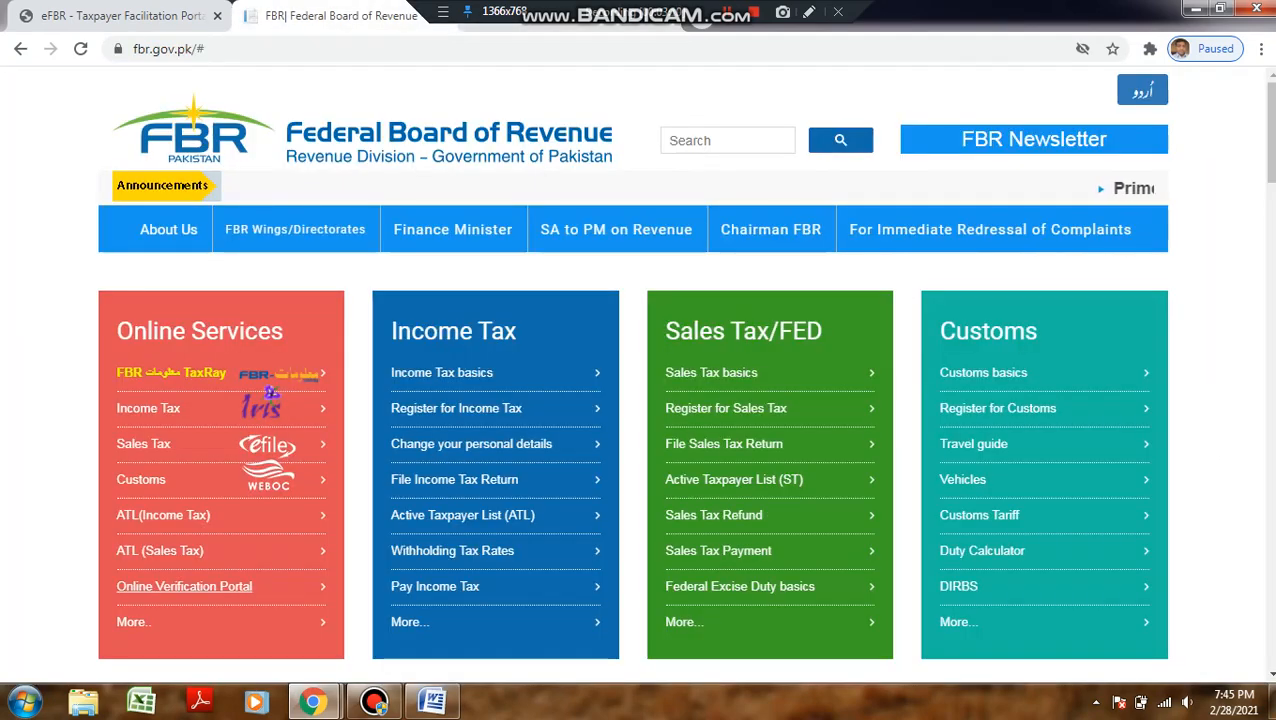
pyautogui.click(135, 16)
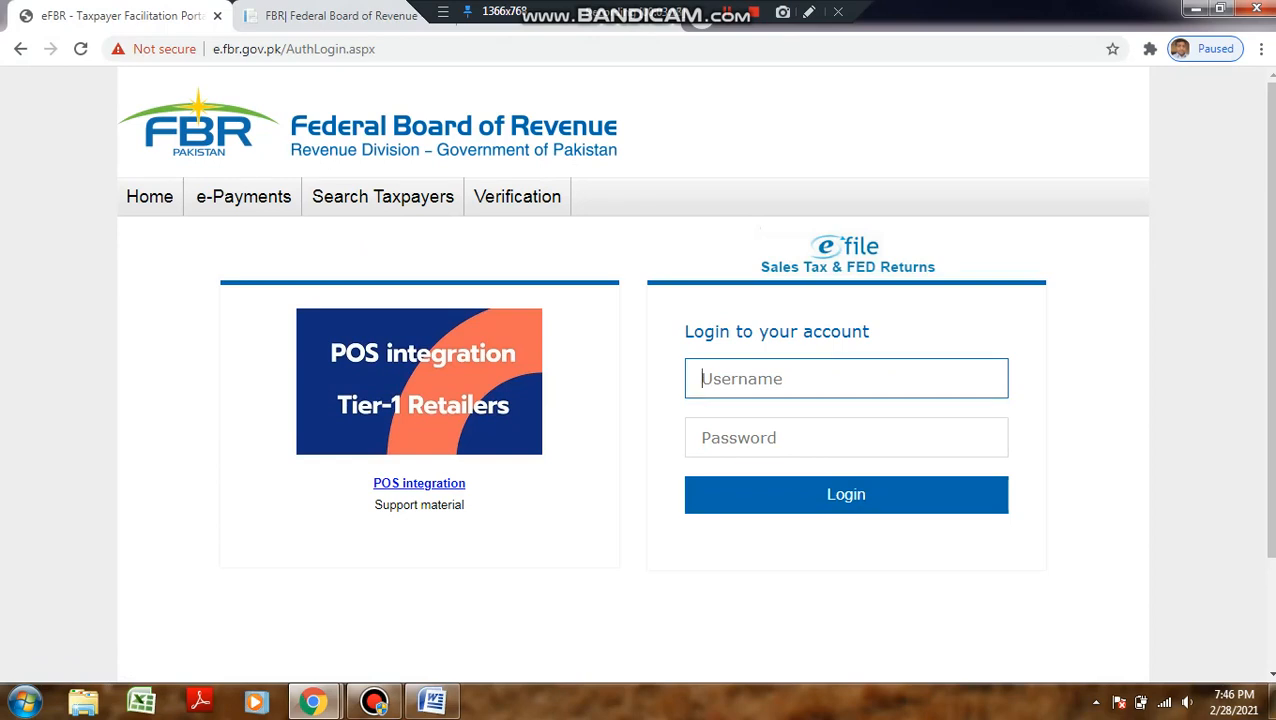
pyautogui.click(432, 701)
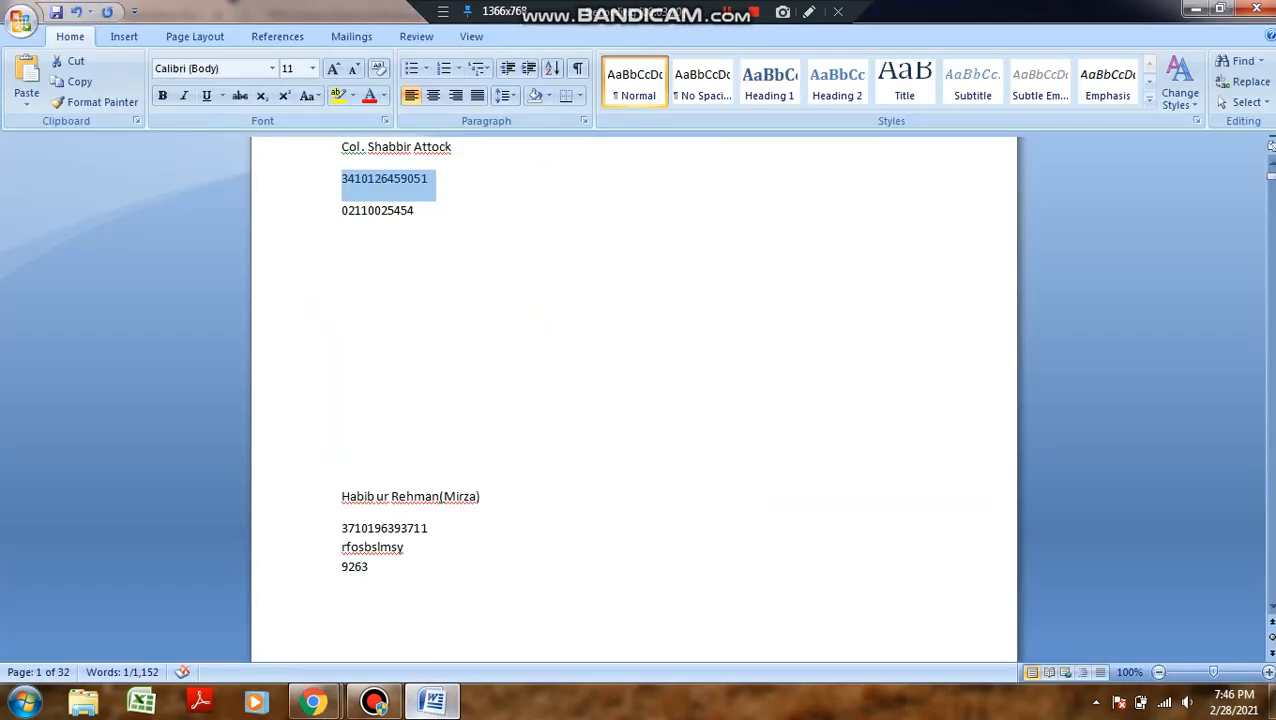
pyautogui.moveTo(342, 528); pyautogui.dragTo(438, 529)
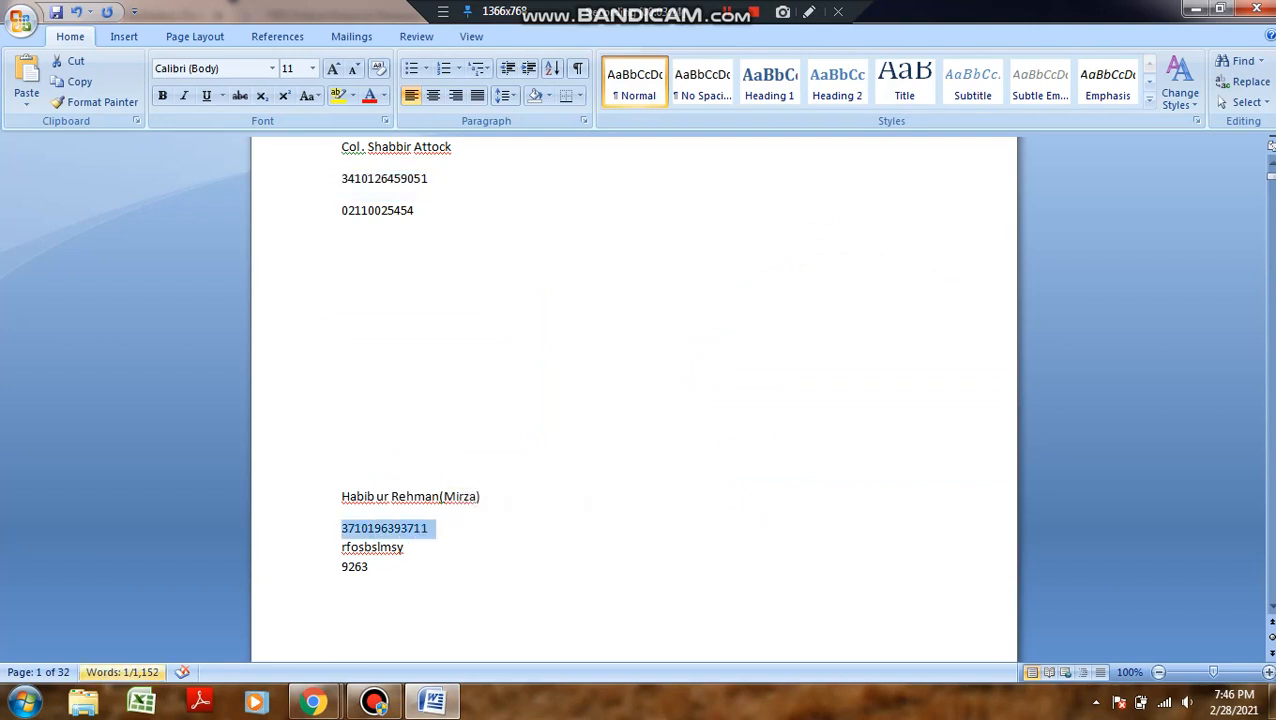
pyautogui.moveTo(312, 701)
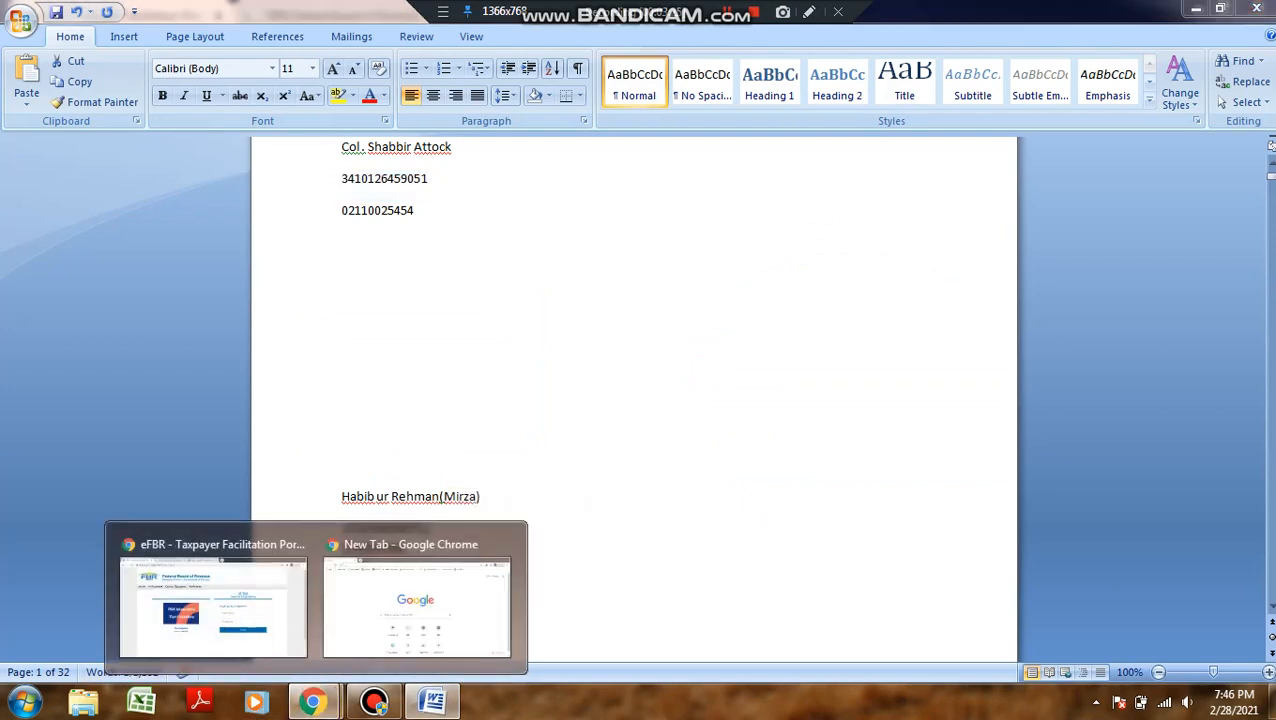
pyautogui.click(213, 600)
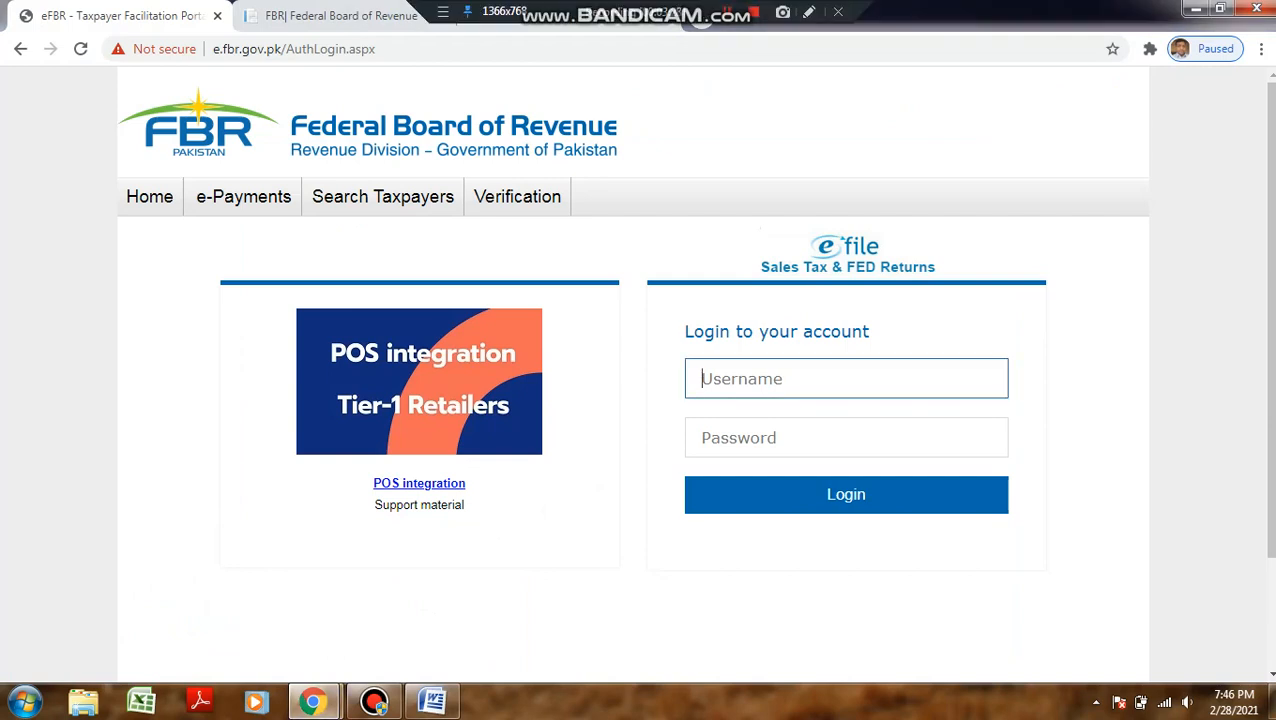
pyautogui.hotkey('ctrl', 'v')
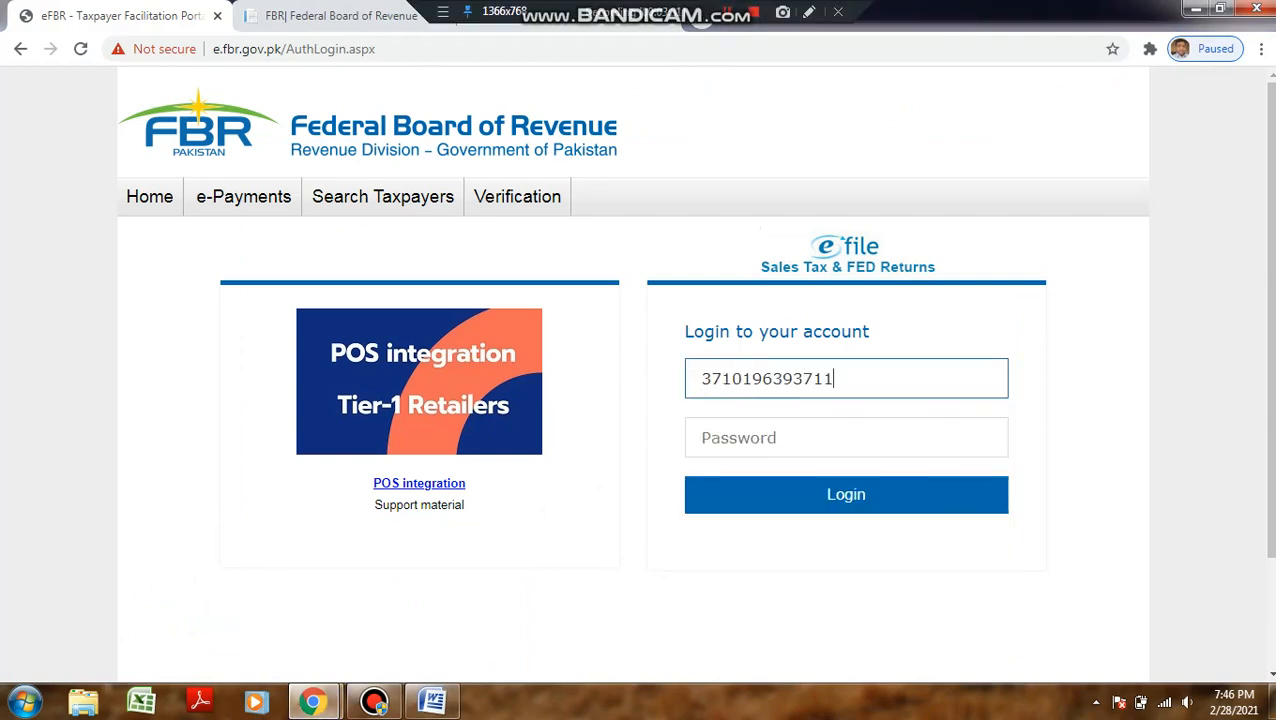
# Step: Copy the account password from the Word document into the login form, log in and skip the secret question configuration
pyautogui.click(432, 700)
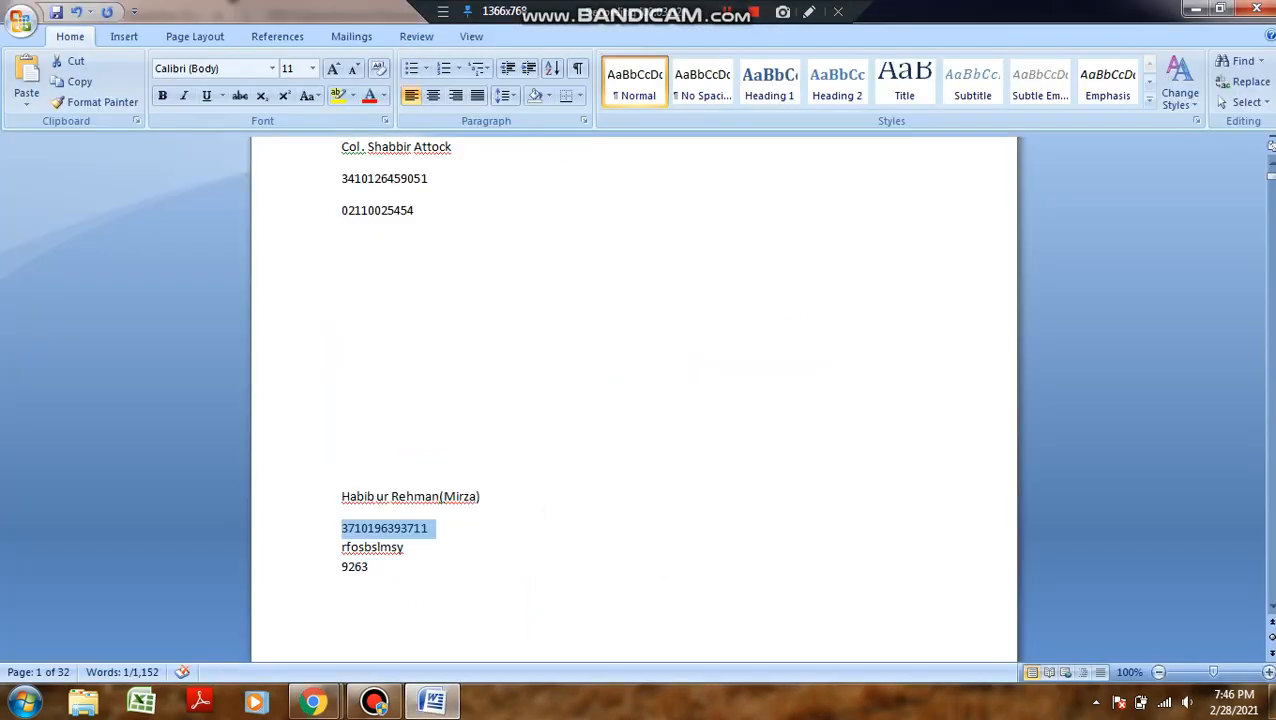
pyautogui.moveTo(342, 548); pyautogui.dragTo(411, 548)
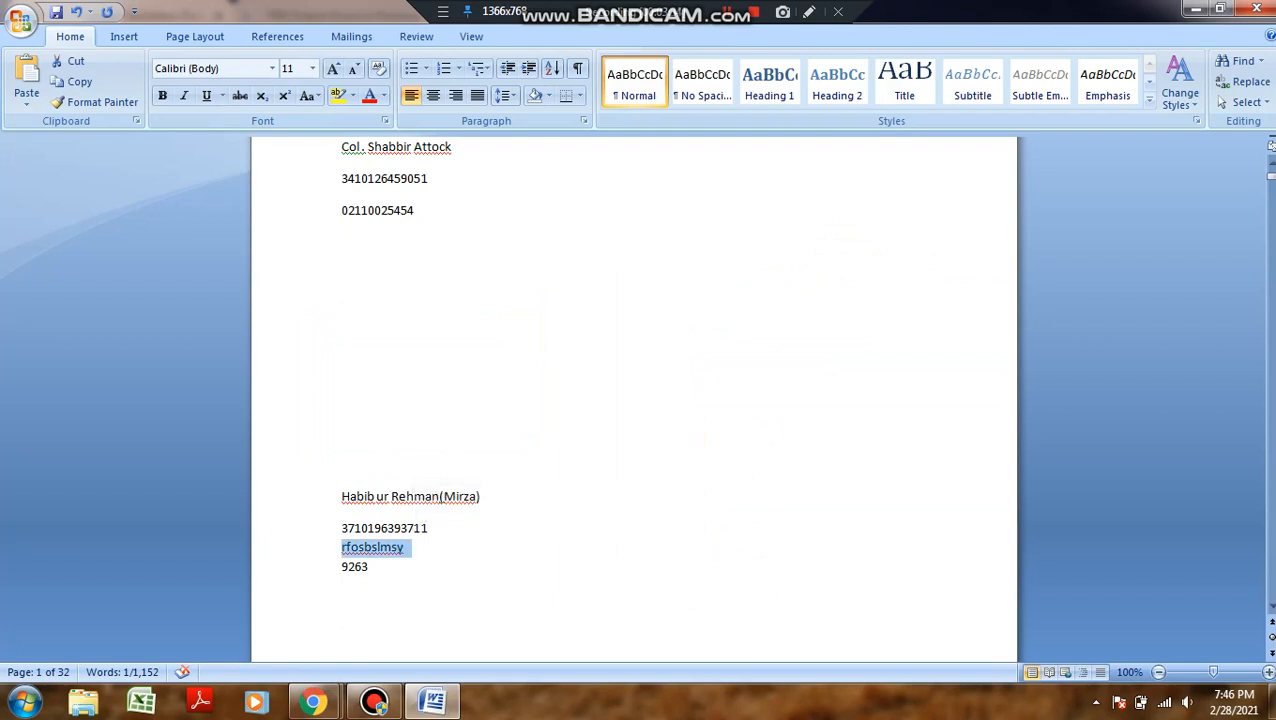
pyautogui.click(312, 700)
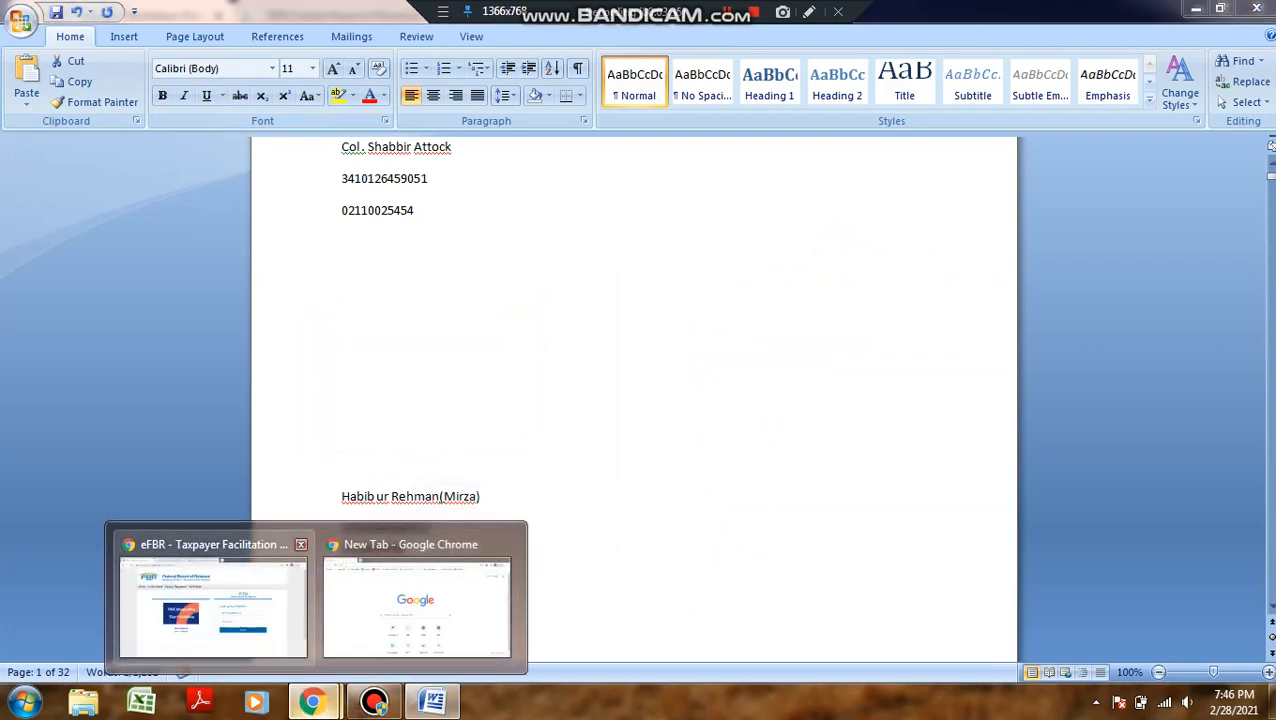
pyautogui.click(213, 600)
pyautogui.press('Tab')
pyautogui.hotkey('ctrl', 'v')
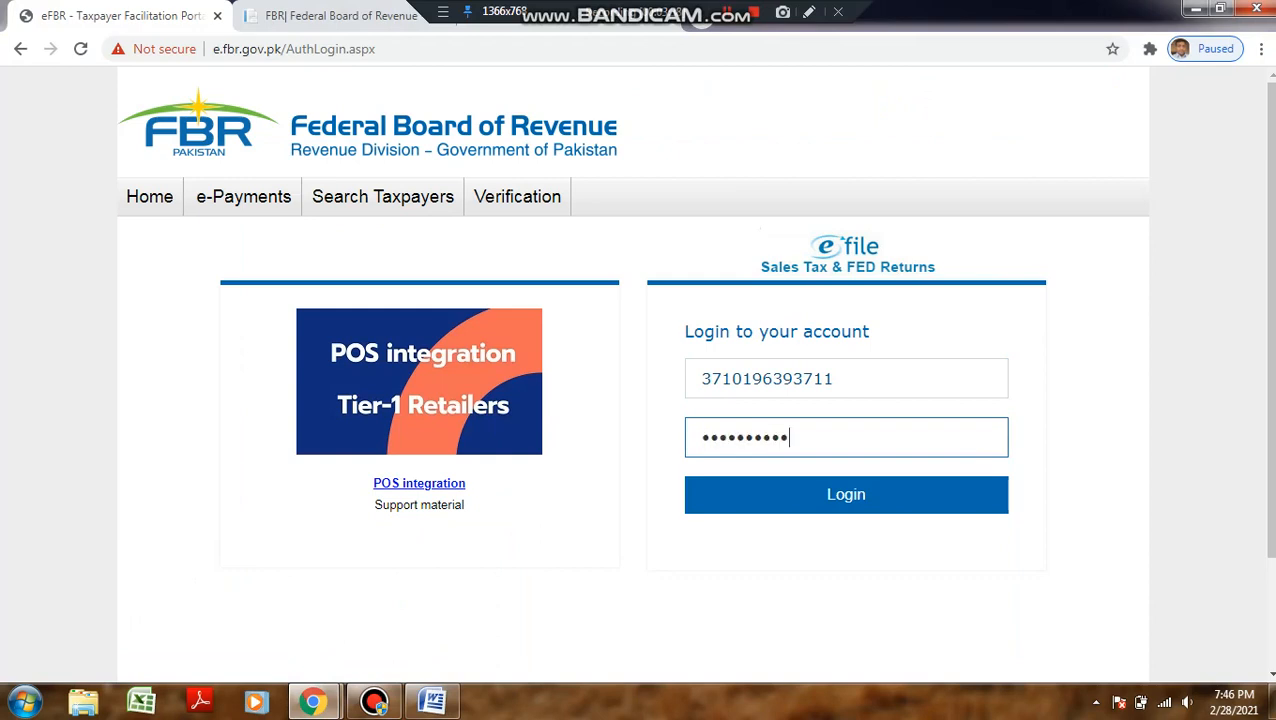
pyautogui.press('Return')
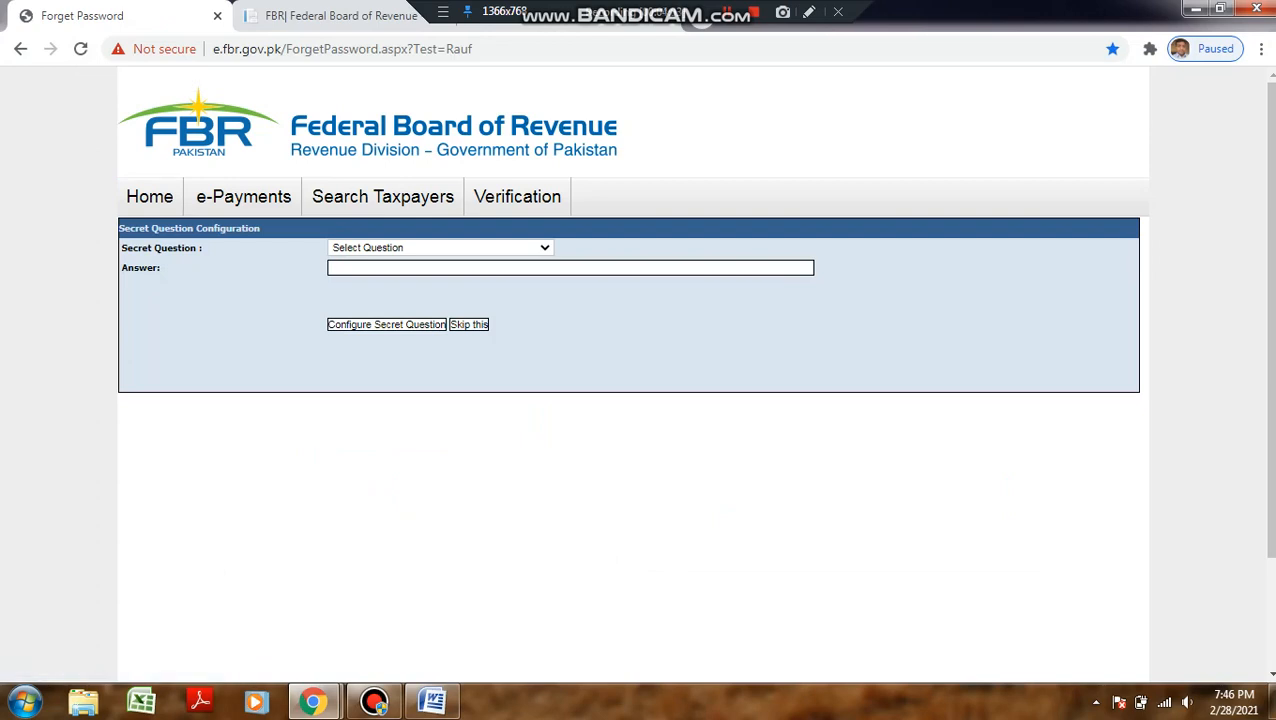
pyautogui.click(469, 325)
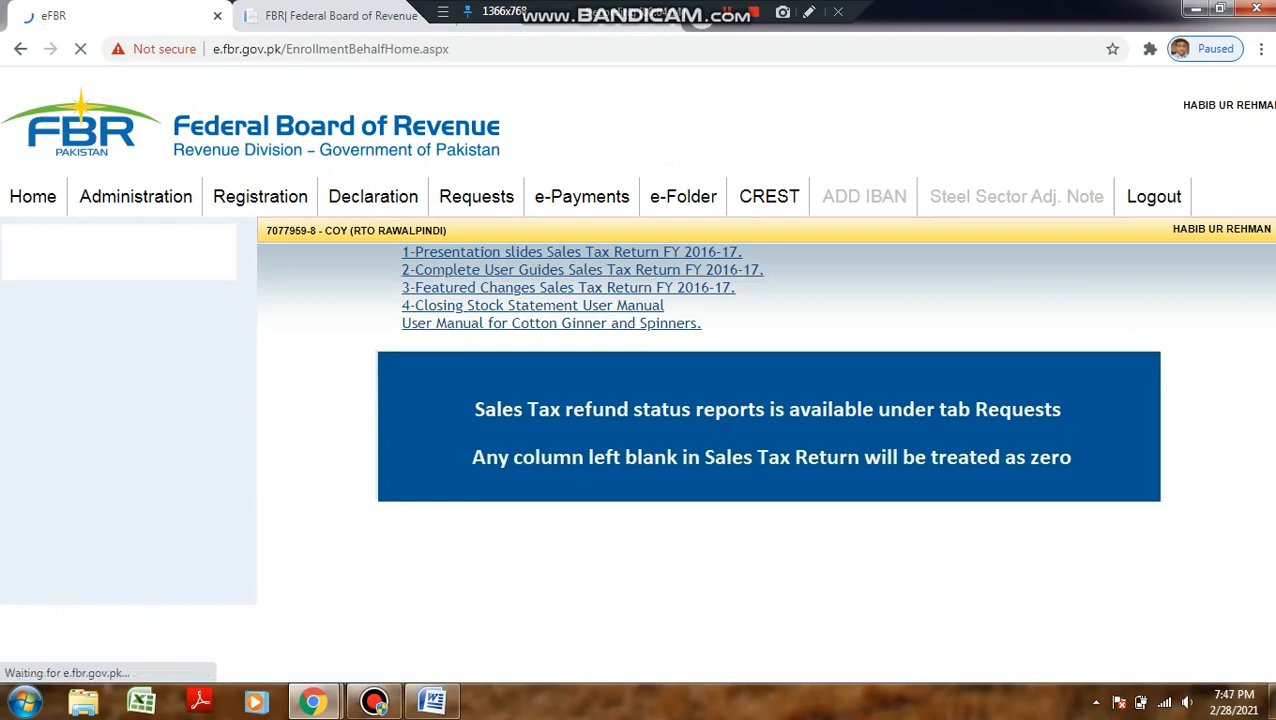
# Step: Open the payment creation form for Income Tax in the e-Payments section
pyautogui.click(582, 197)
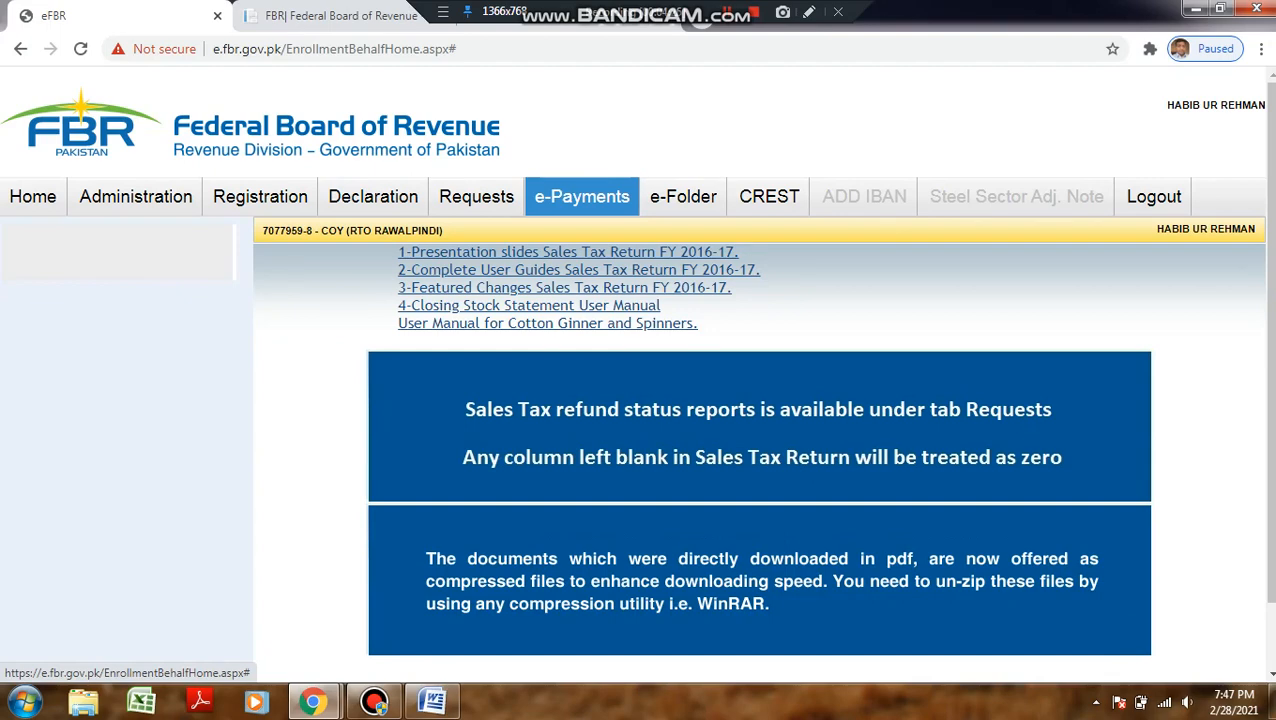
pyautogui.moveTo(582, 196)
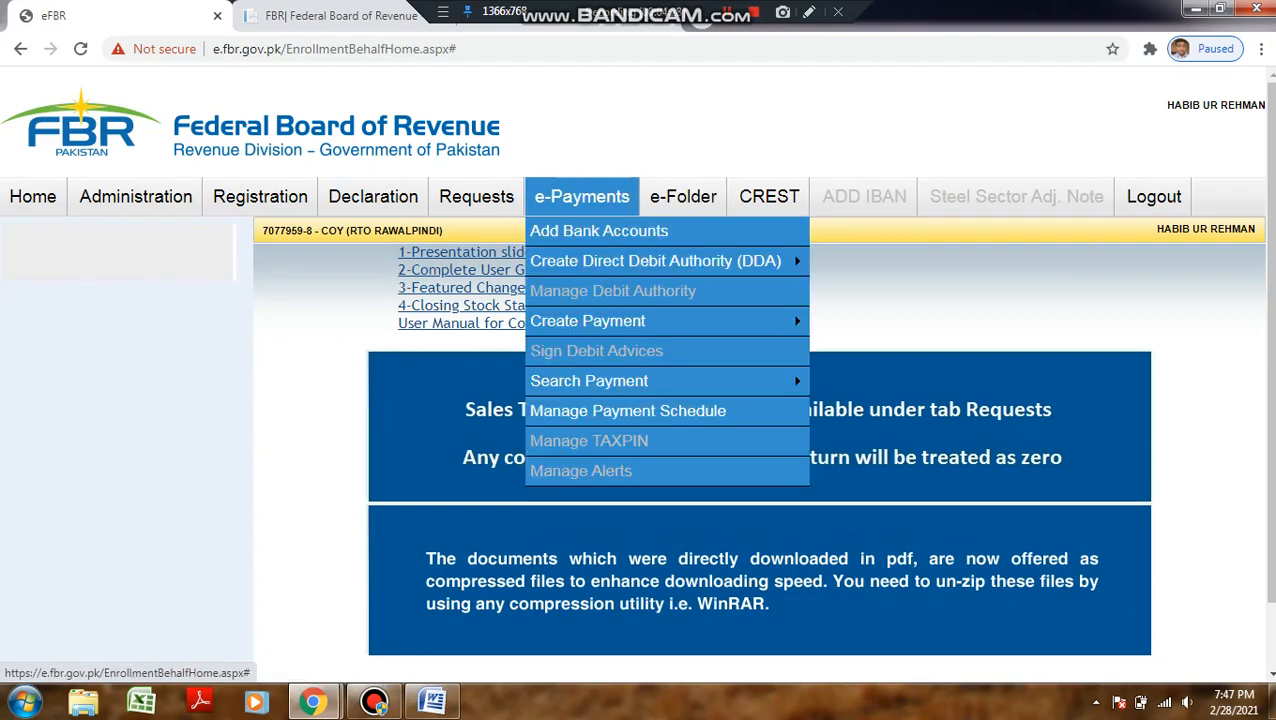
pyautogui.moveTo(655, 260)
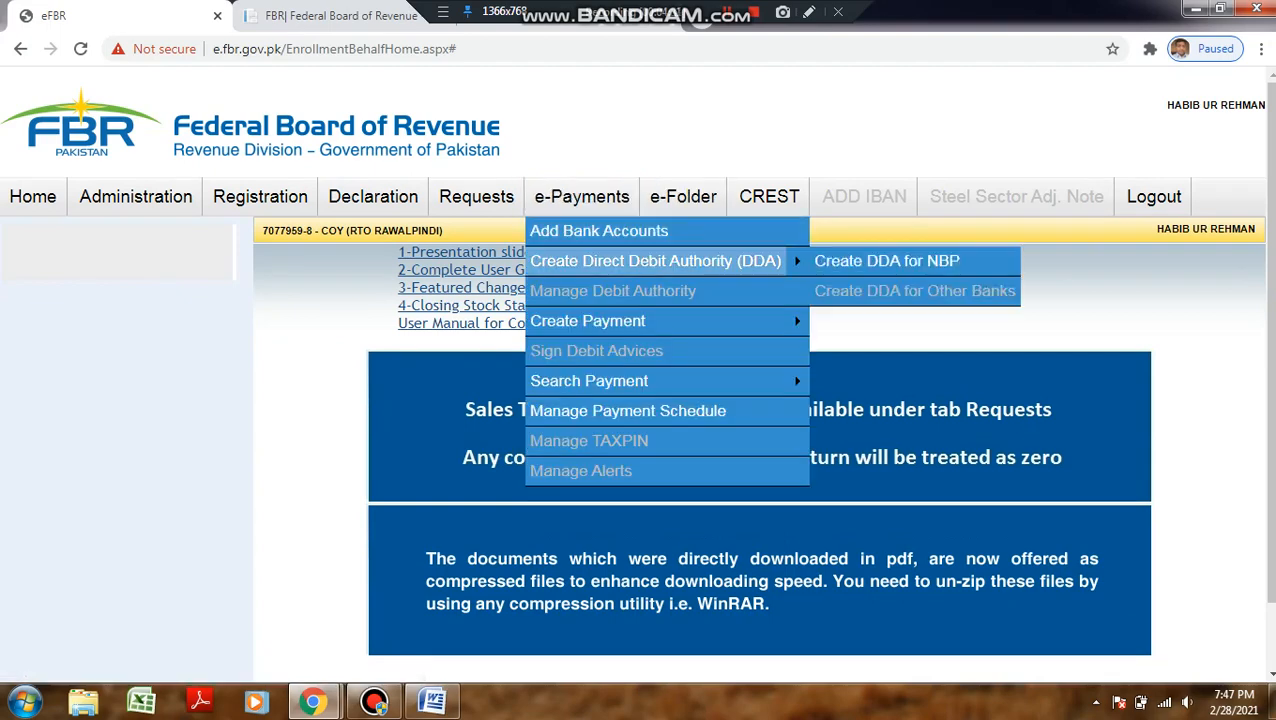
pyautogui.moveTo(588, 320)
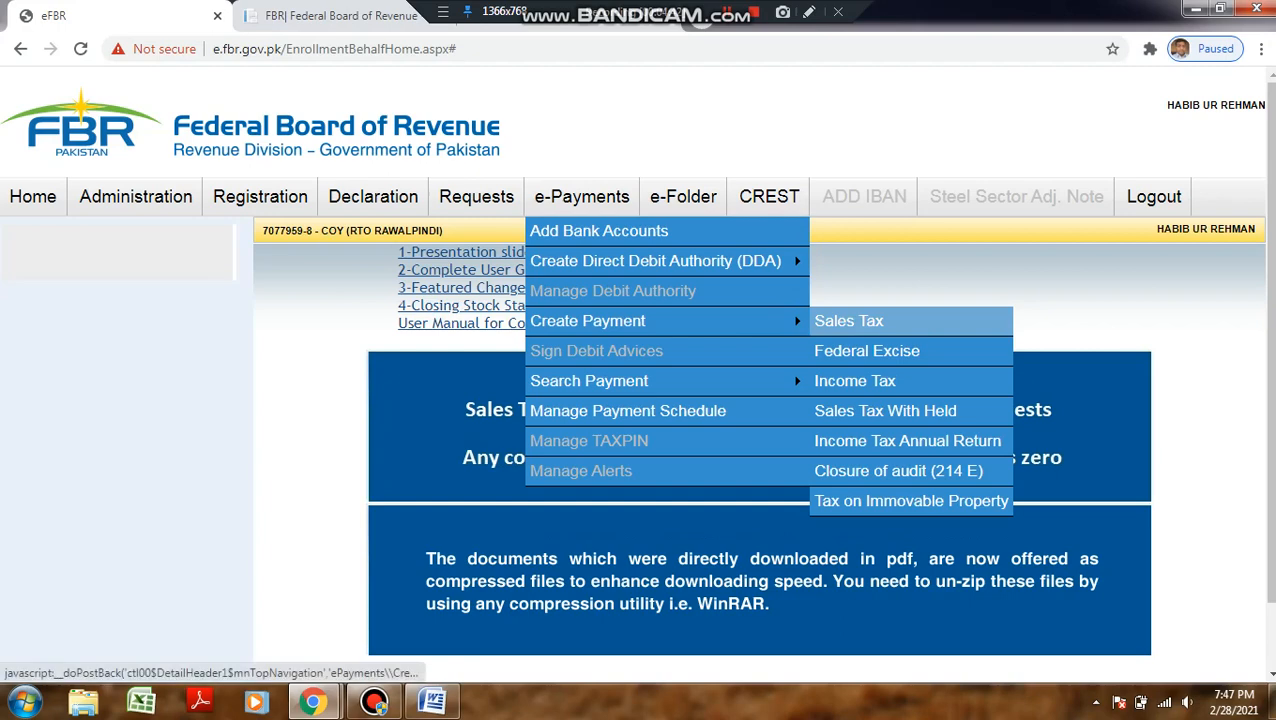
pyautogui.click(855, 380)
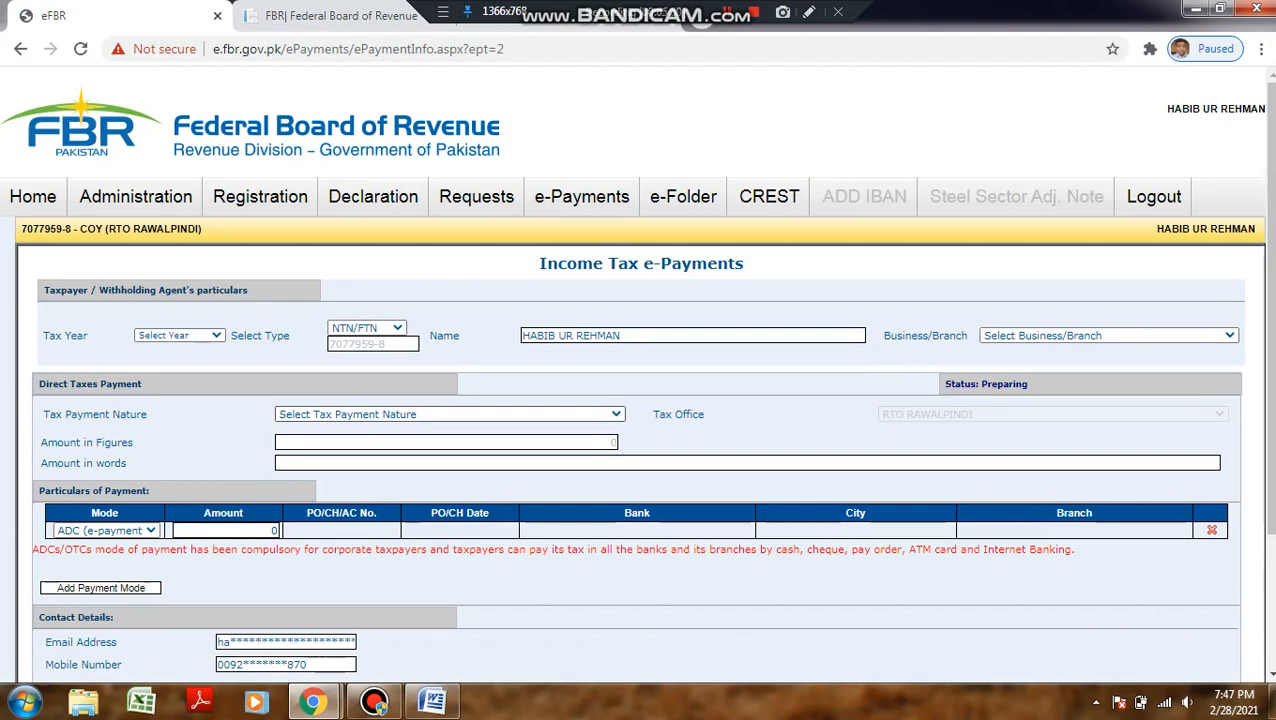
# Step: Set the tax year of the income tax payment to 2020
pyautogui.click(180, 336)
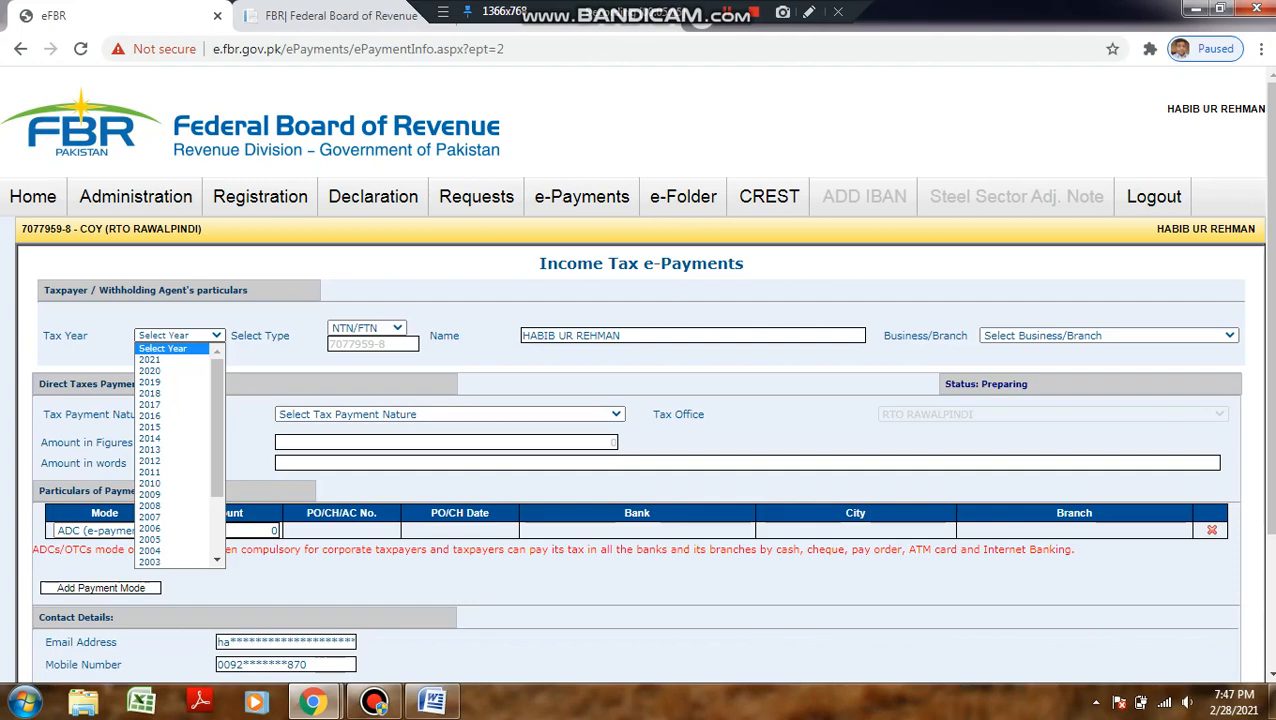
pyautogui.press('Down')
pyautogui.press('Down')
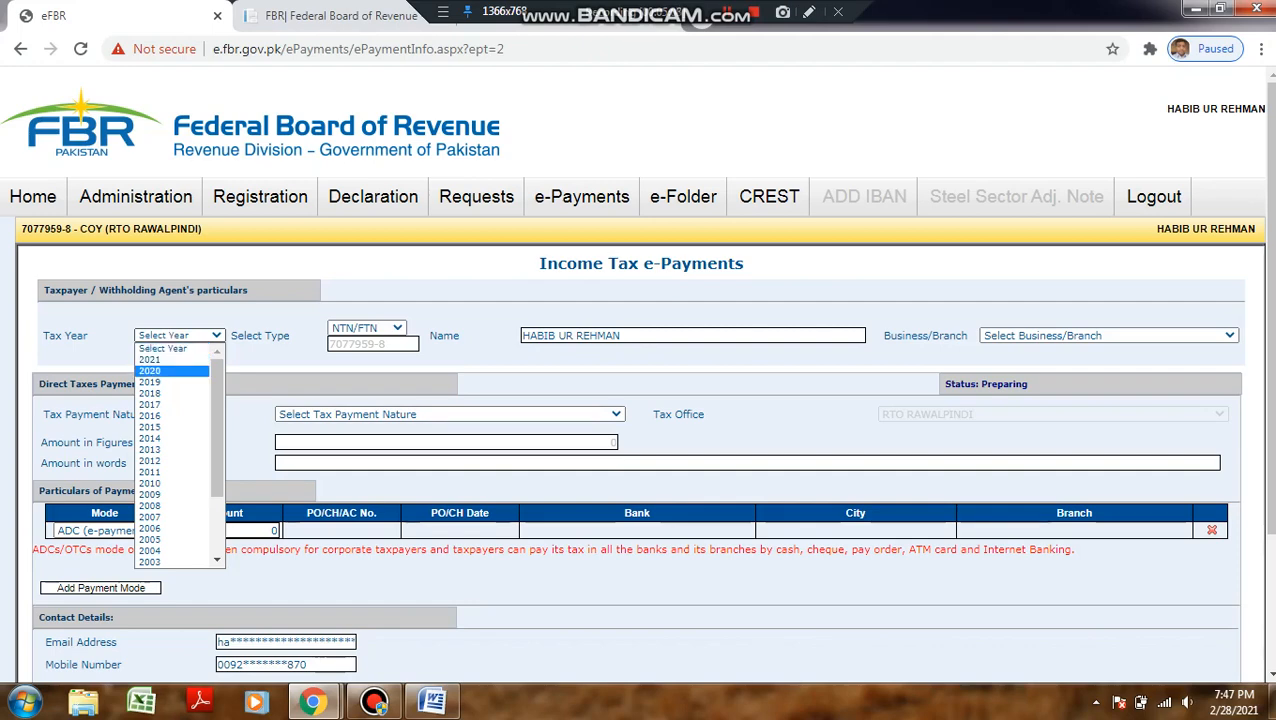
pyautogui.press('Down')
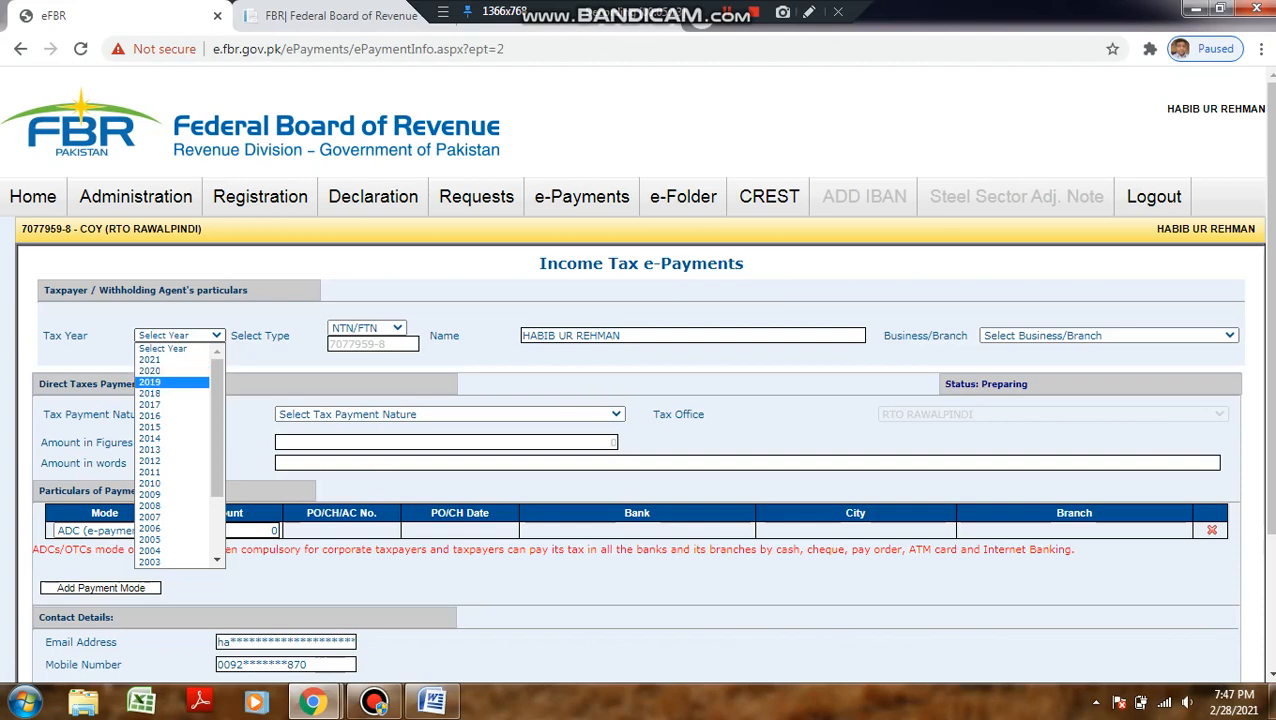
pyautogui.press('Up')
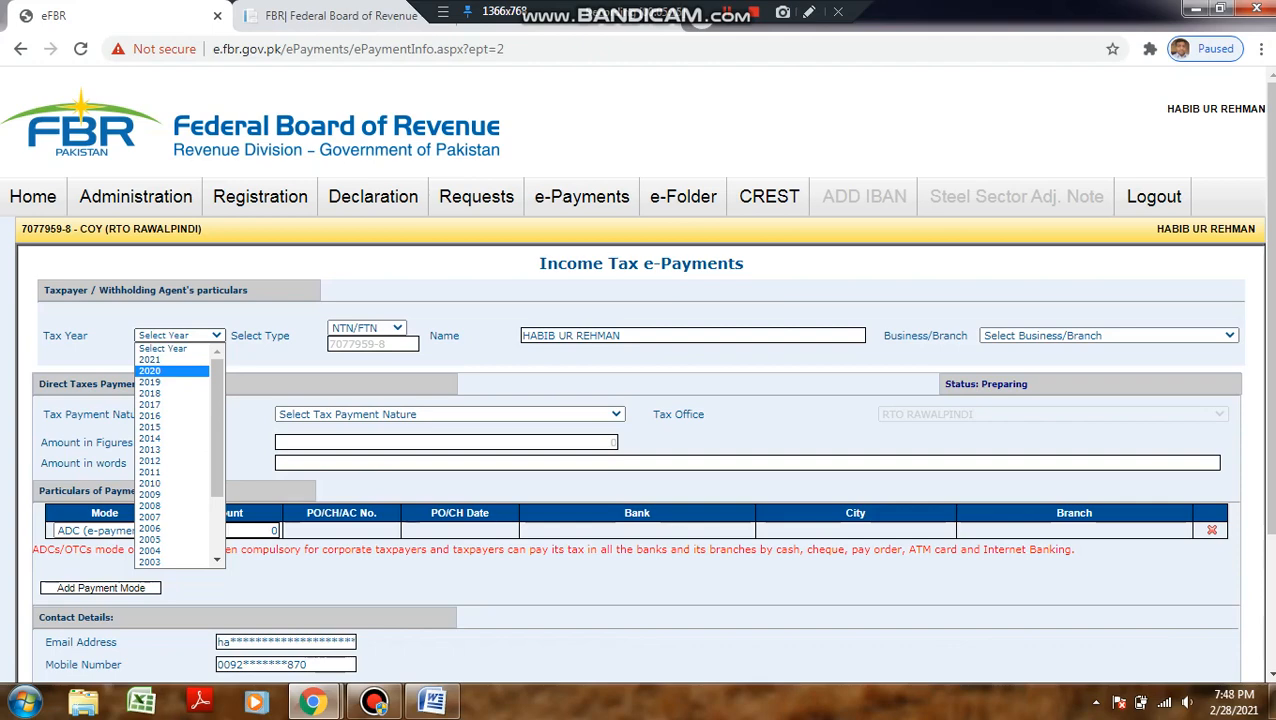
pyautogui.press('Return')
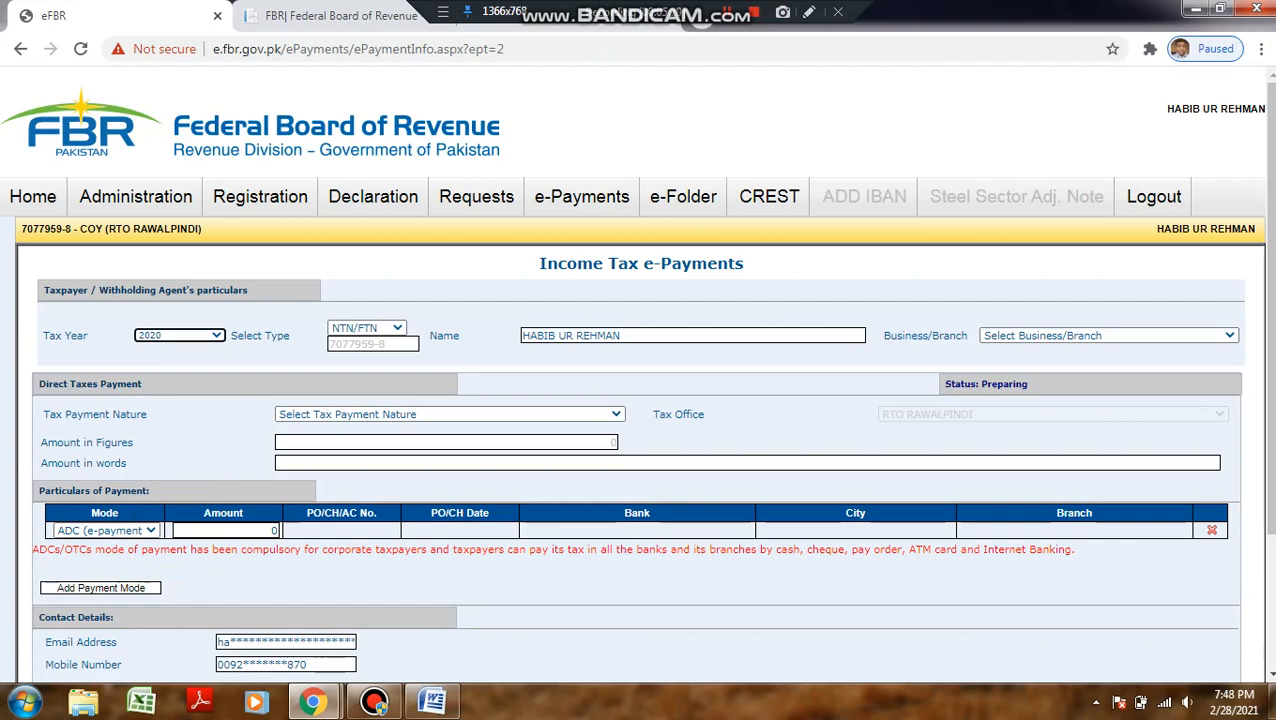
# Step: Set the tax payment nature to Misc
pyautogui.click(450, 414)
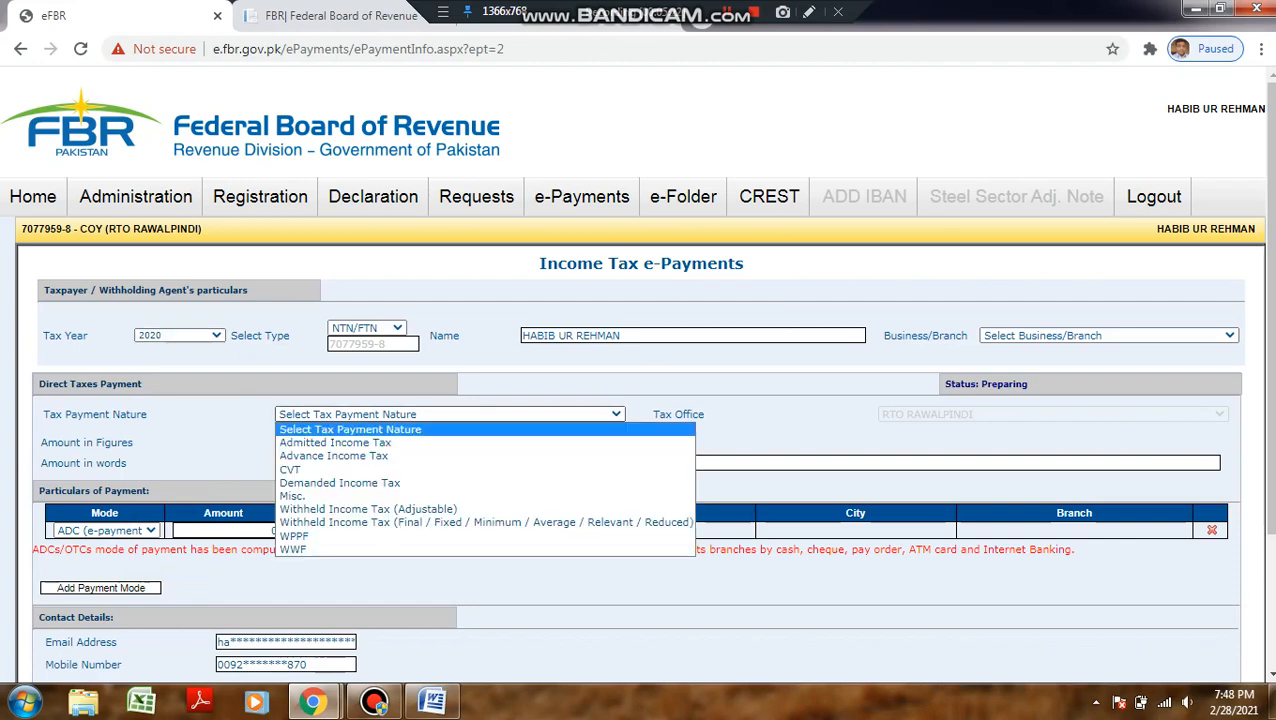
pyautogui.press('Down')
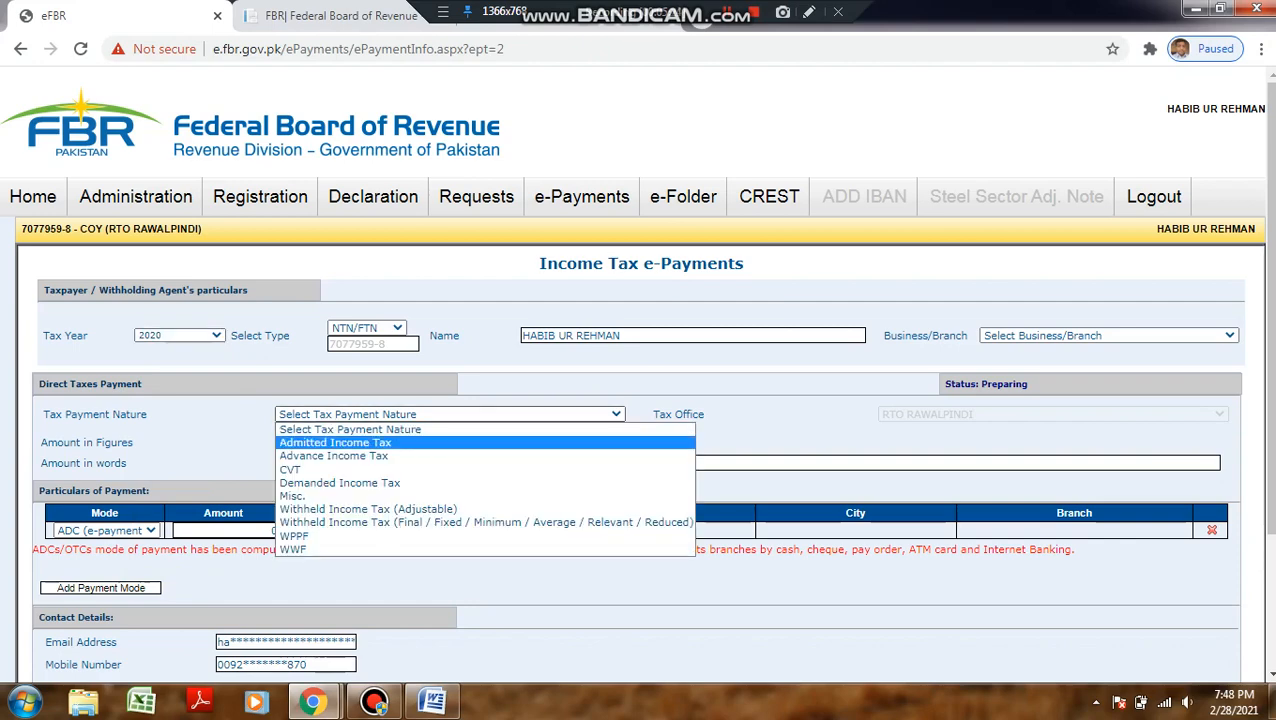
pyautogui.press('Escape')
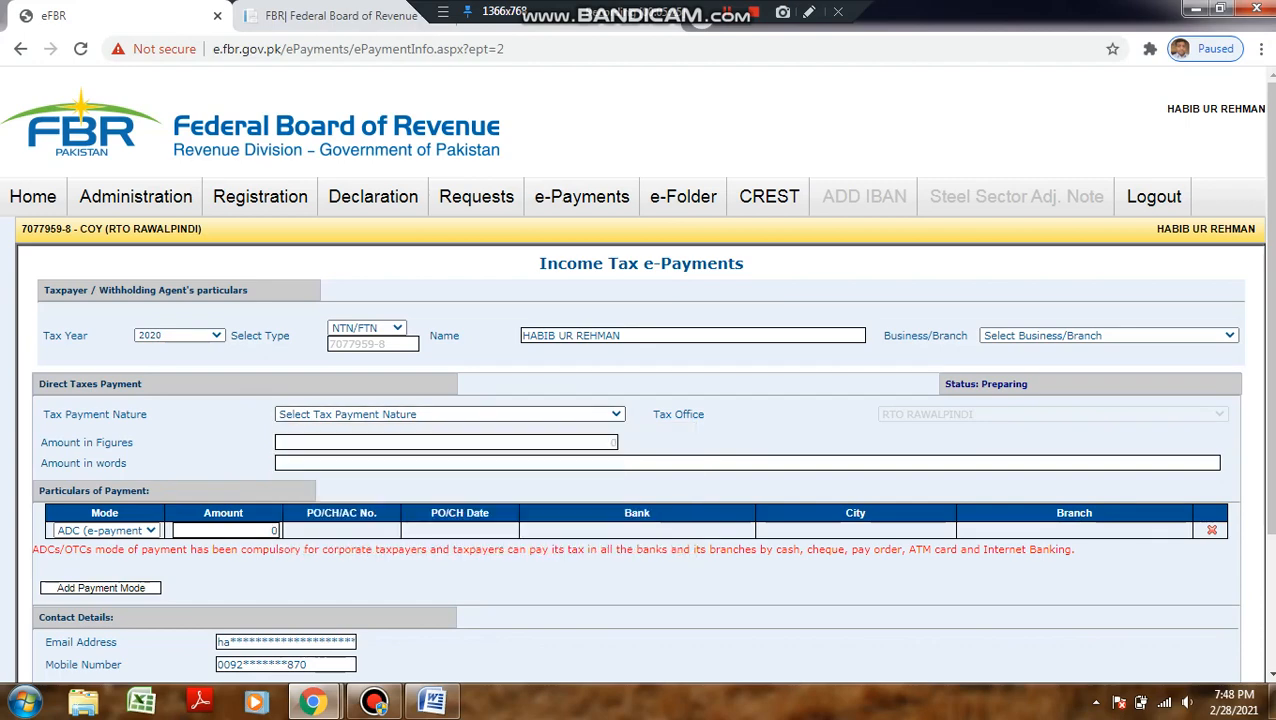
pyautogui.hotkey('alt', 'Down')
pyautogui.press('Down')
pyautogui.press('Down')
pyautogui.press('Down')
pyautogui.press('Down')
pyautogui.press('Down')
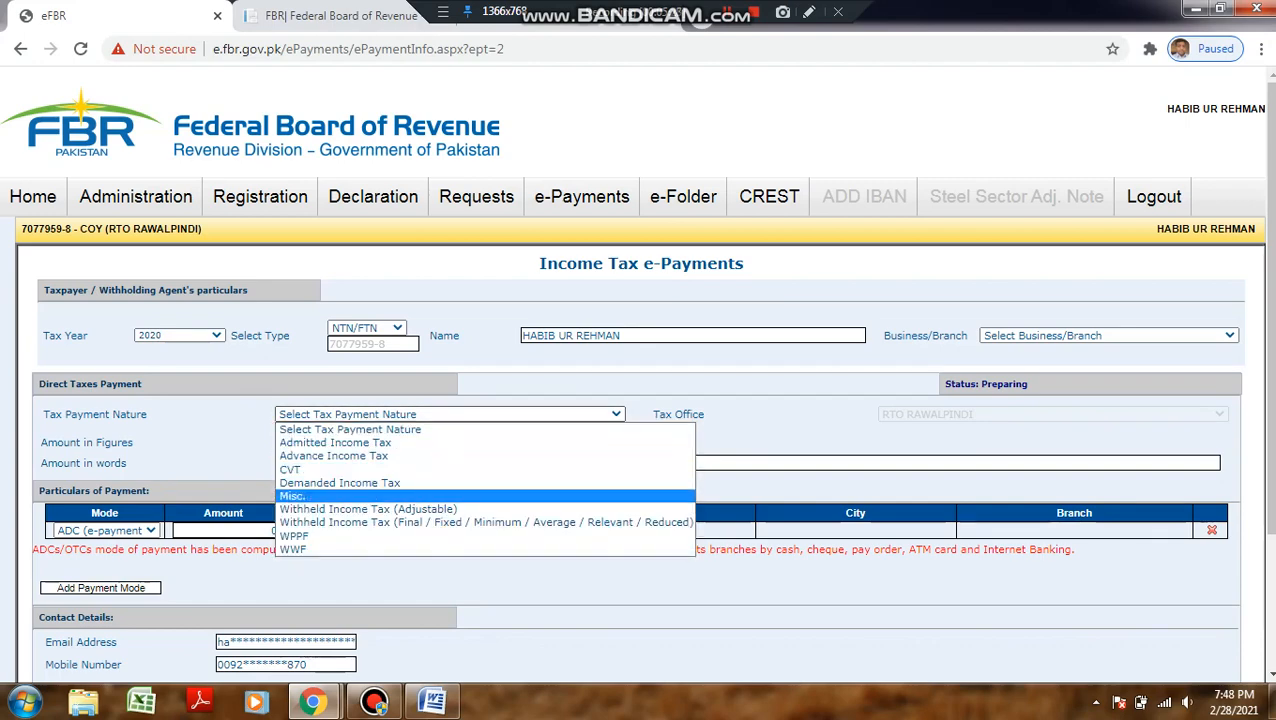
pyautogui.press('Return')
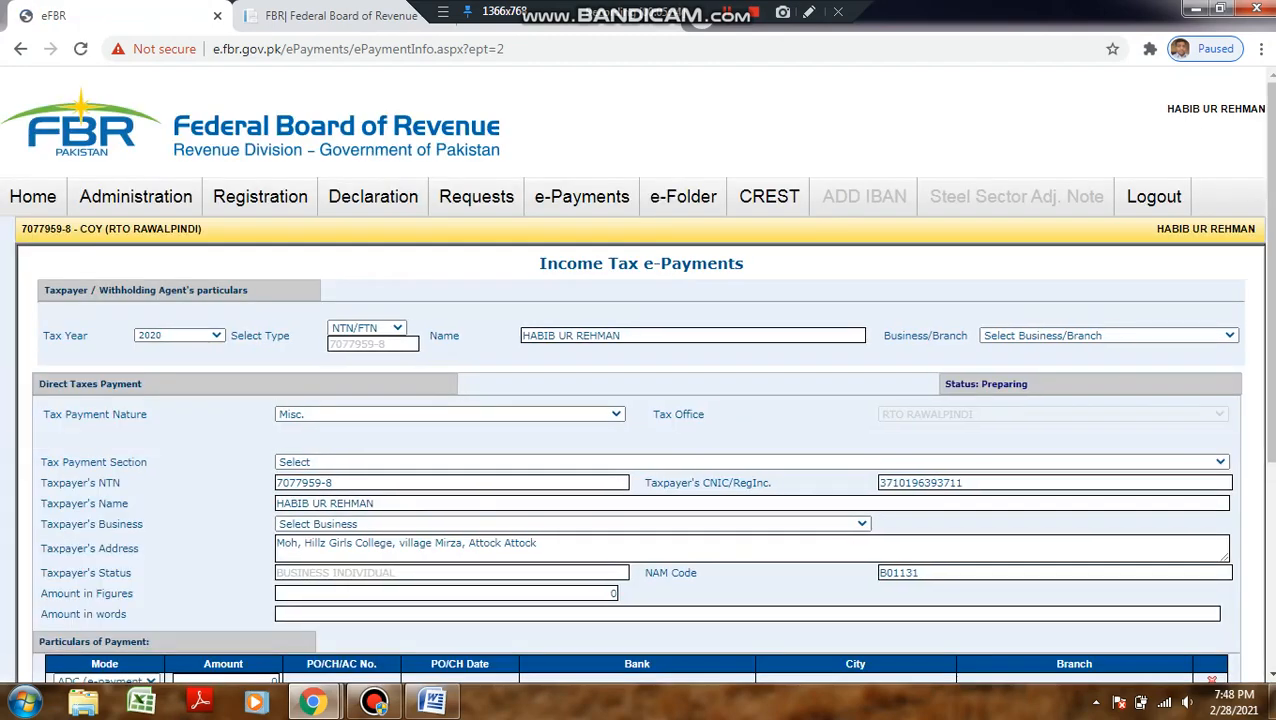
# Step: Set the tax payment section to 920601 - 182(A) - Surcharge for ATL
pyautogui.click(752, 462)
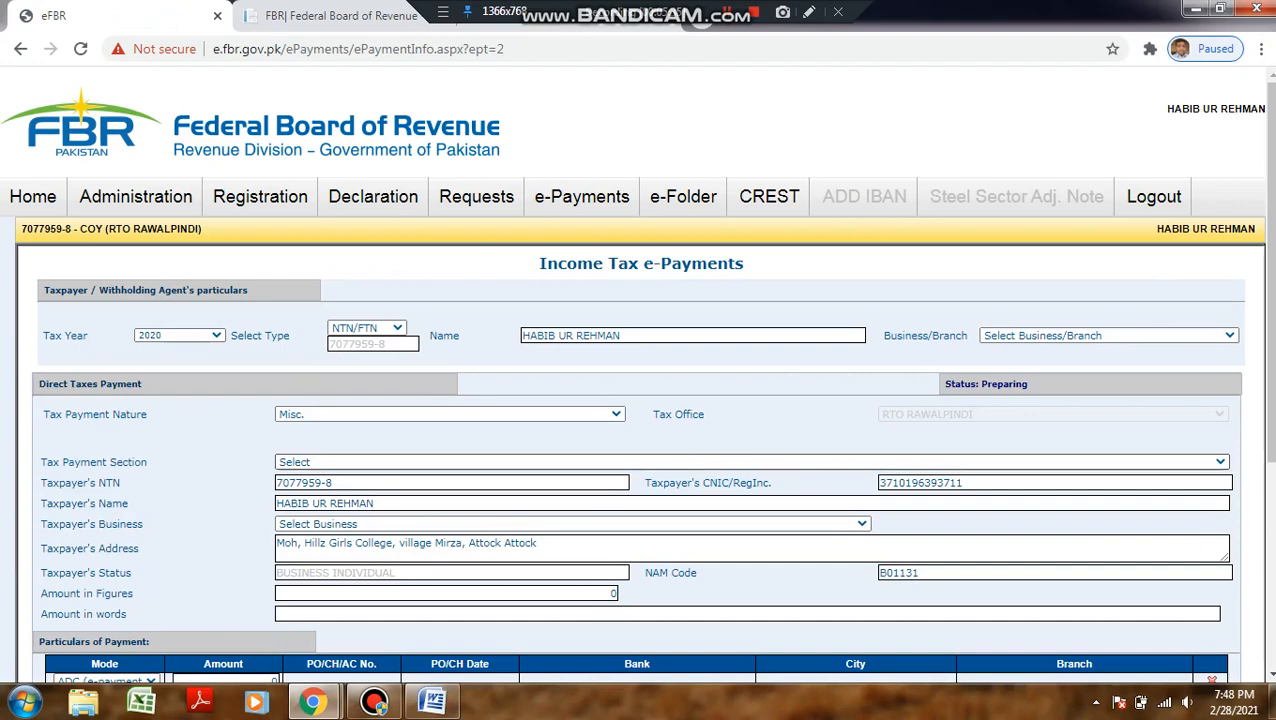
pyautogui.press('Down')
pyautogui.press('Down')
pyautogui.press('Down')
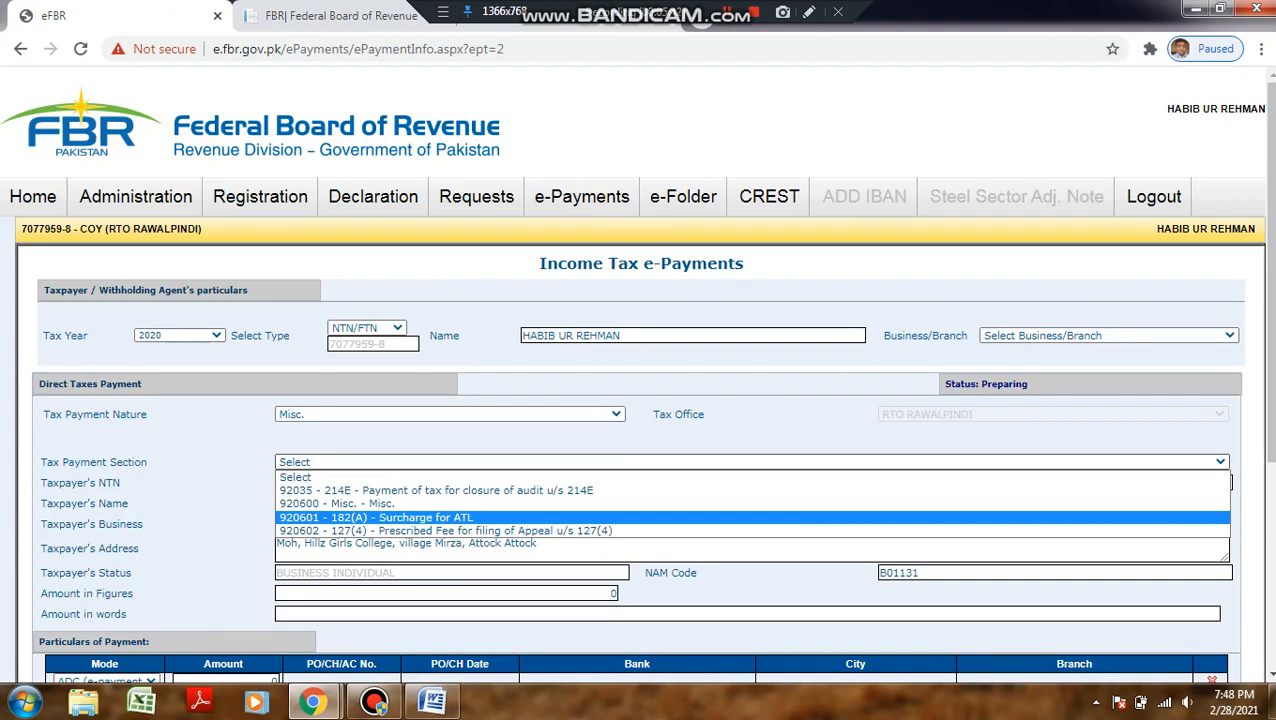
pyautogui.press('Return')
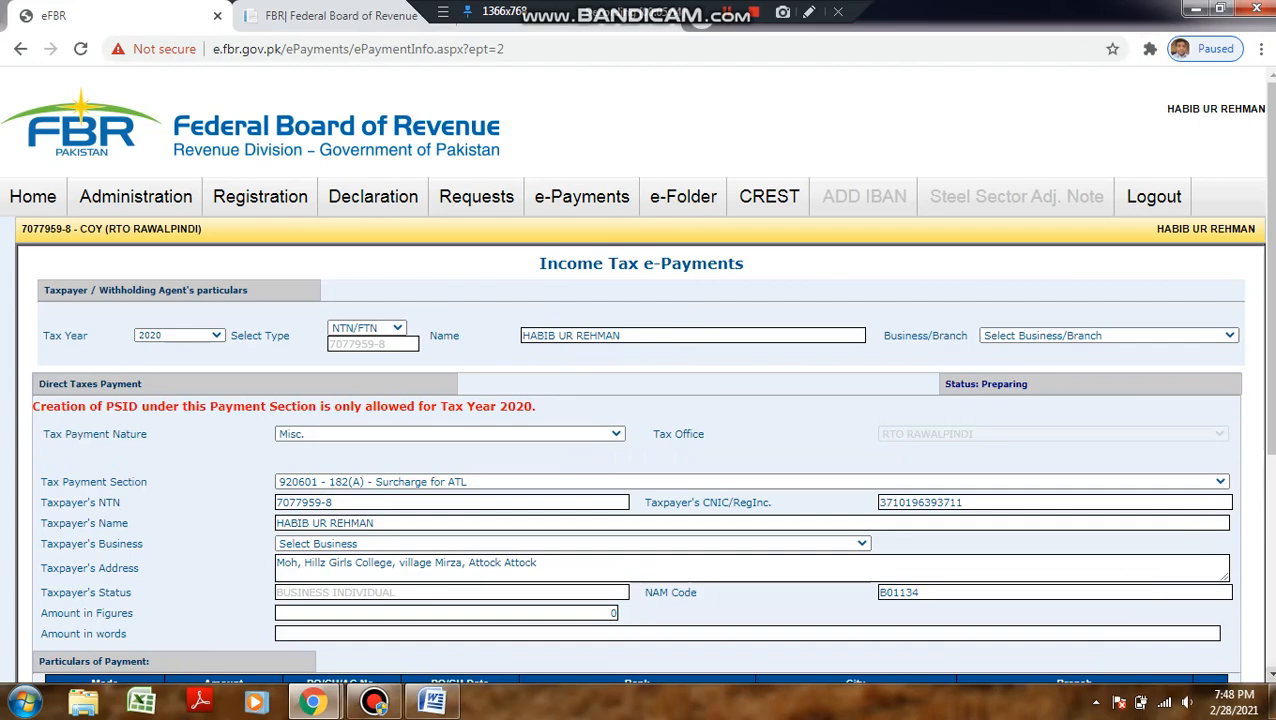
# Step: Enter 1000 as the tax payment's amount in figures
pyautogui.click(1271, 674)
pyautogui.click(1271, 674)
pyautogui.click(1271, 674)
pyautogui.click(1271, 674)
pyautogui.click(1271, 674)
pyautogui.click(1271, 674)
pyautogui.click(1271, 674)
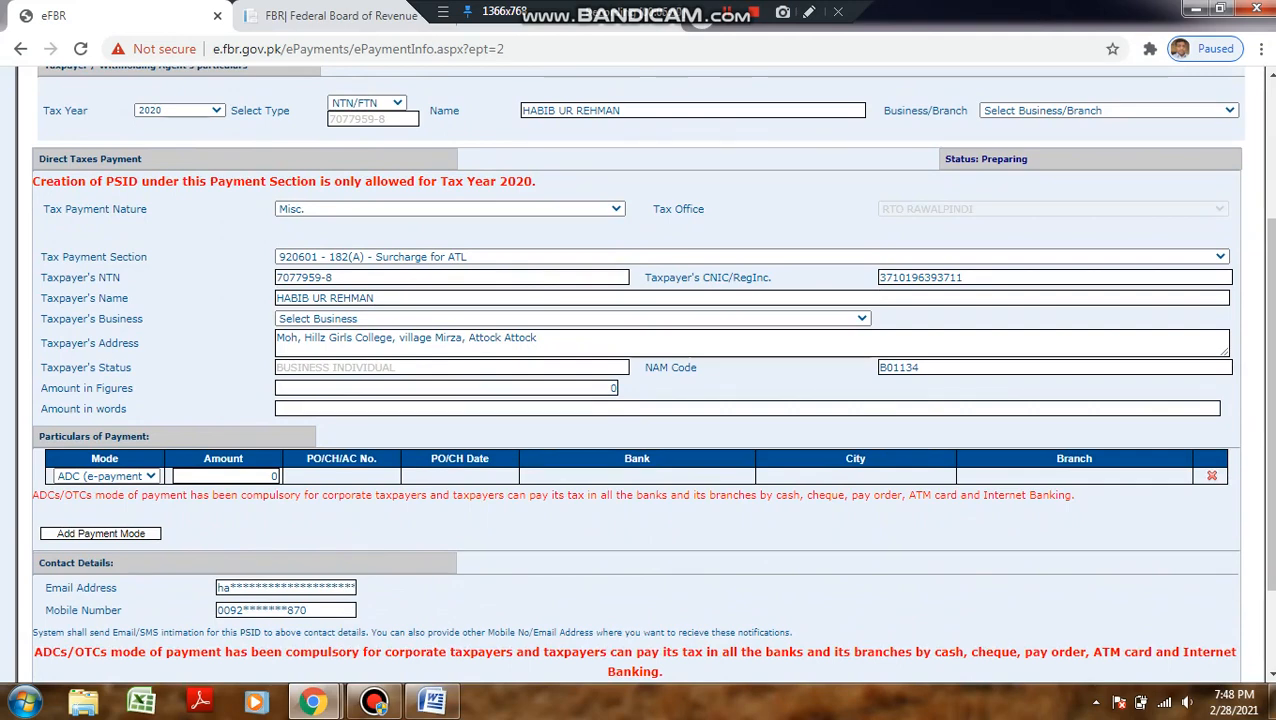
pyautogui.click(607, 388)
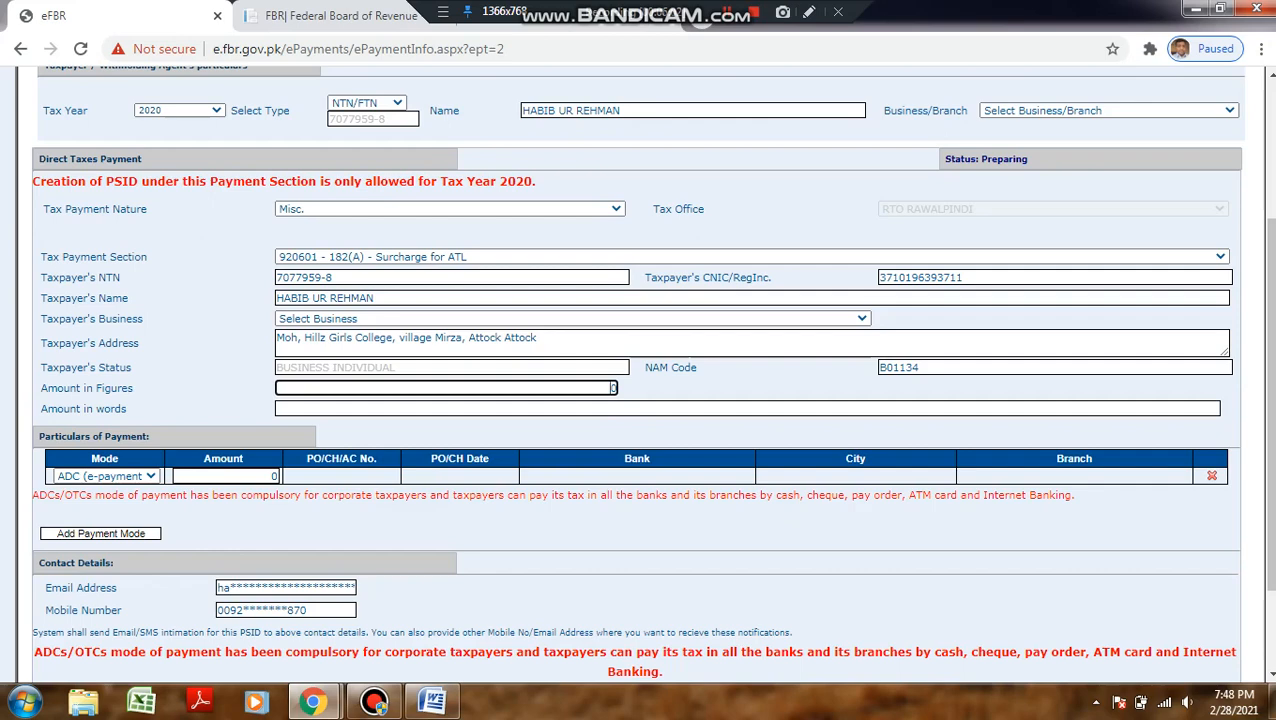
pyautogui.press('Delete')
pyautogui.write('1000')
pyautogui.press('Tab')
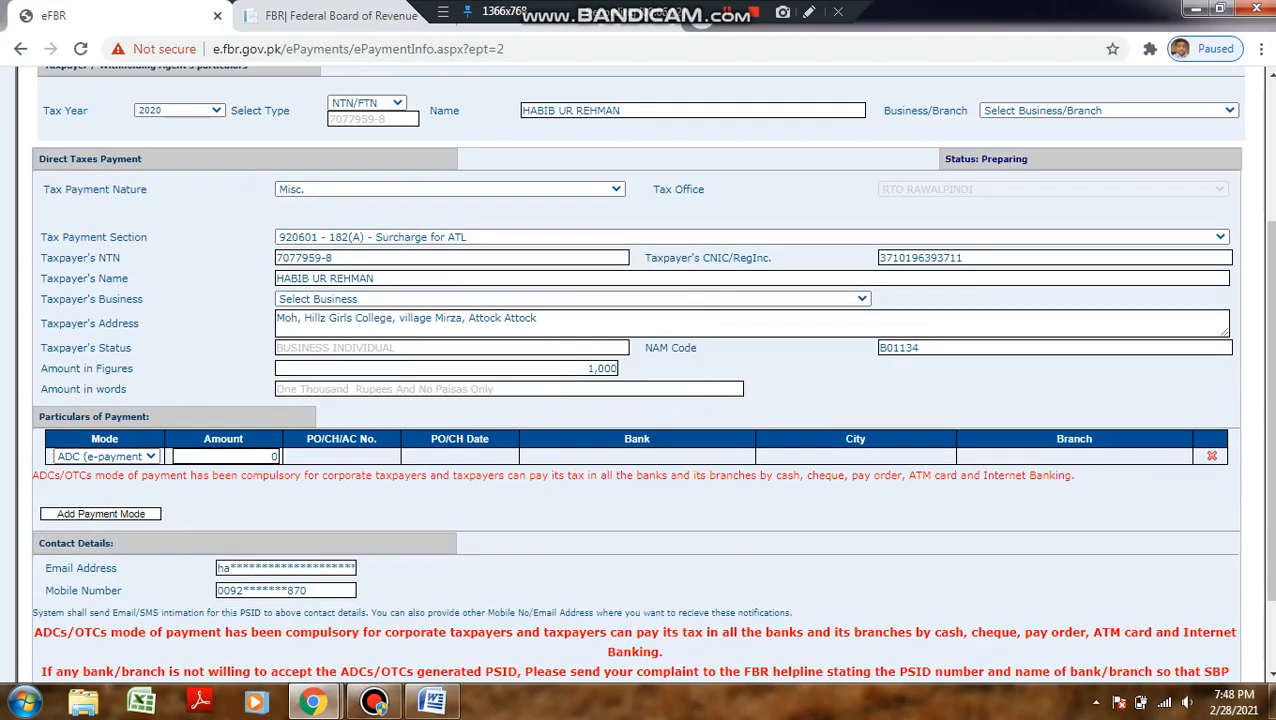
# Step: Enter 1000 as the amount in the payment particulars row and choose ADC (e-payment) as its mode
pyautogui.click(226, 456)
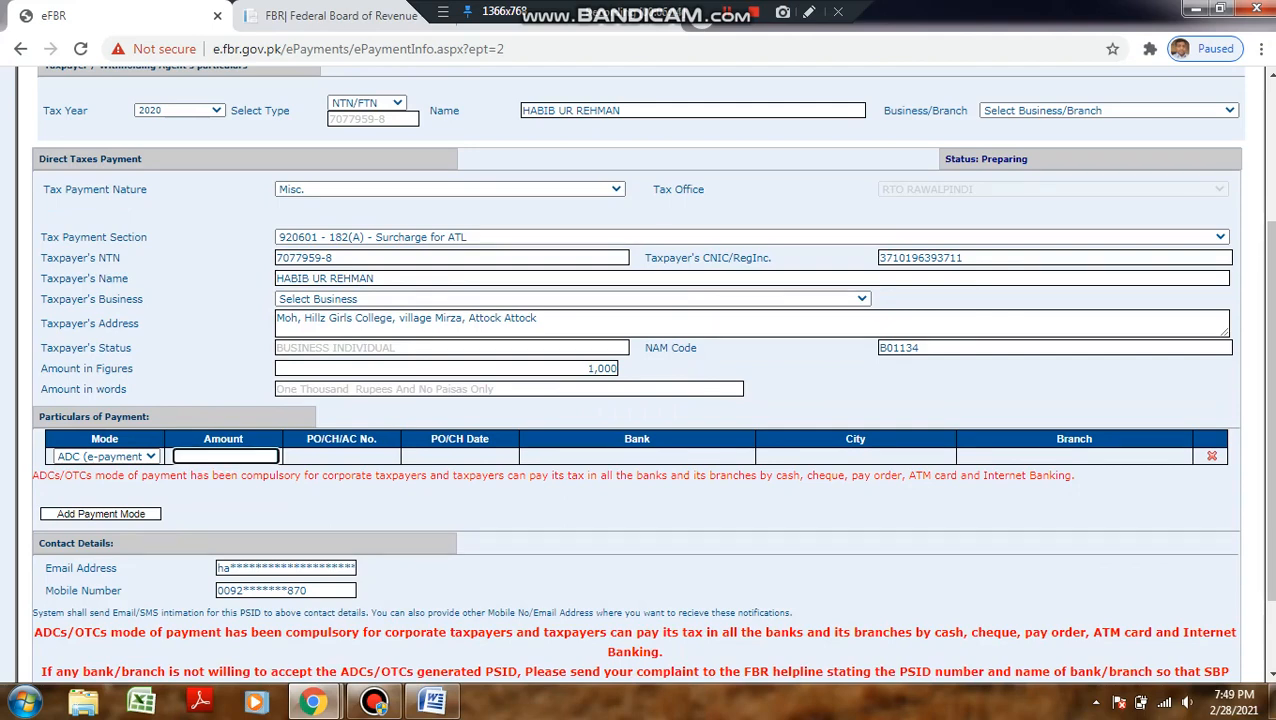
pyautogui.write('1000')
pyautogui.press('Tab')
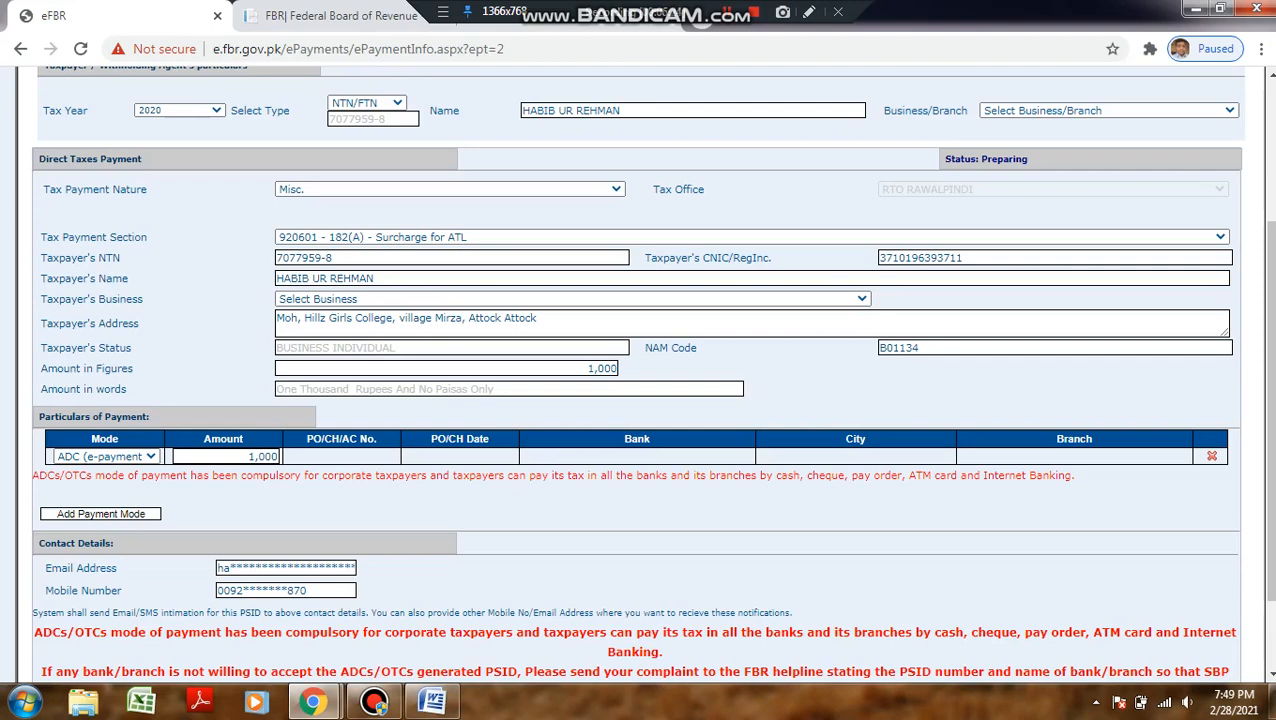
pyautogui.click(92, 457)
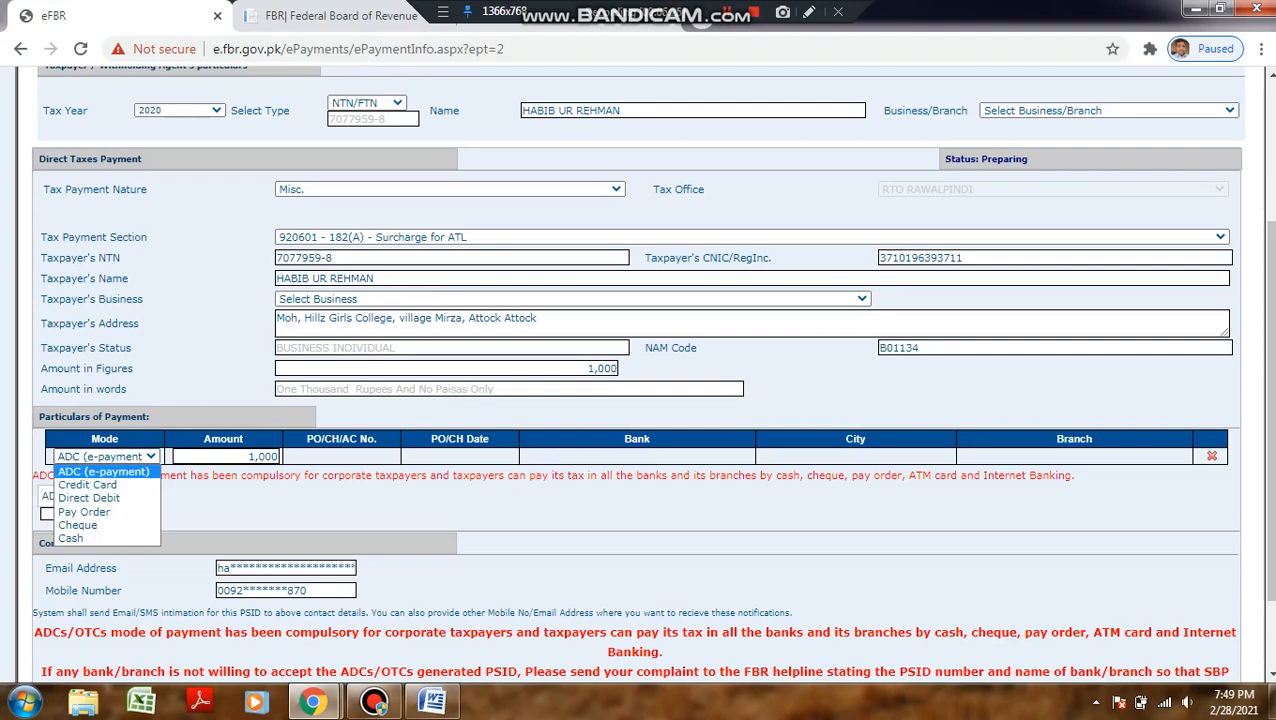
pyautogui.click(103, 471)
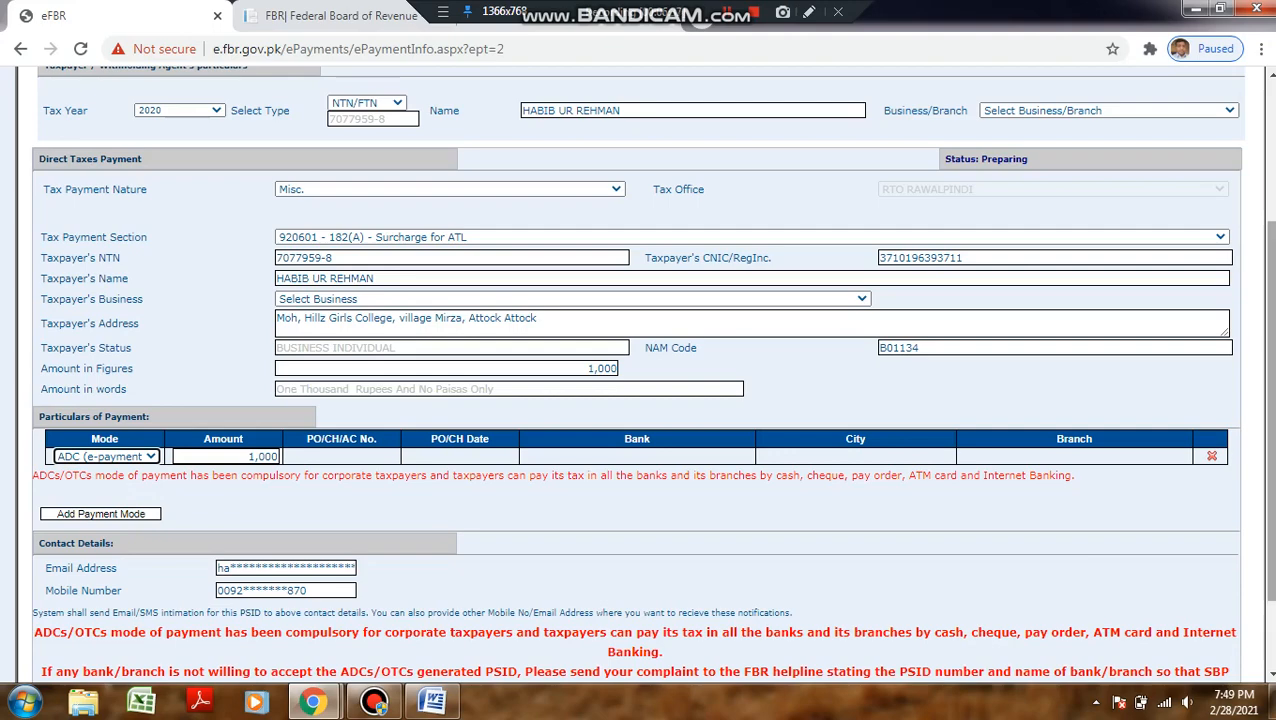
# Step: Dismiss the Windows color scheme prompt and set Business/Branch to the taxpayer's Global Importer & General Order Supplier enterprise
pyautogui.scroll(3, 638, 375)
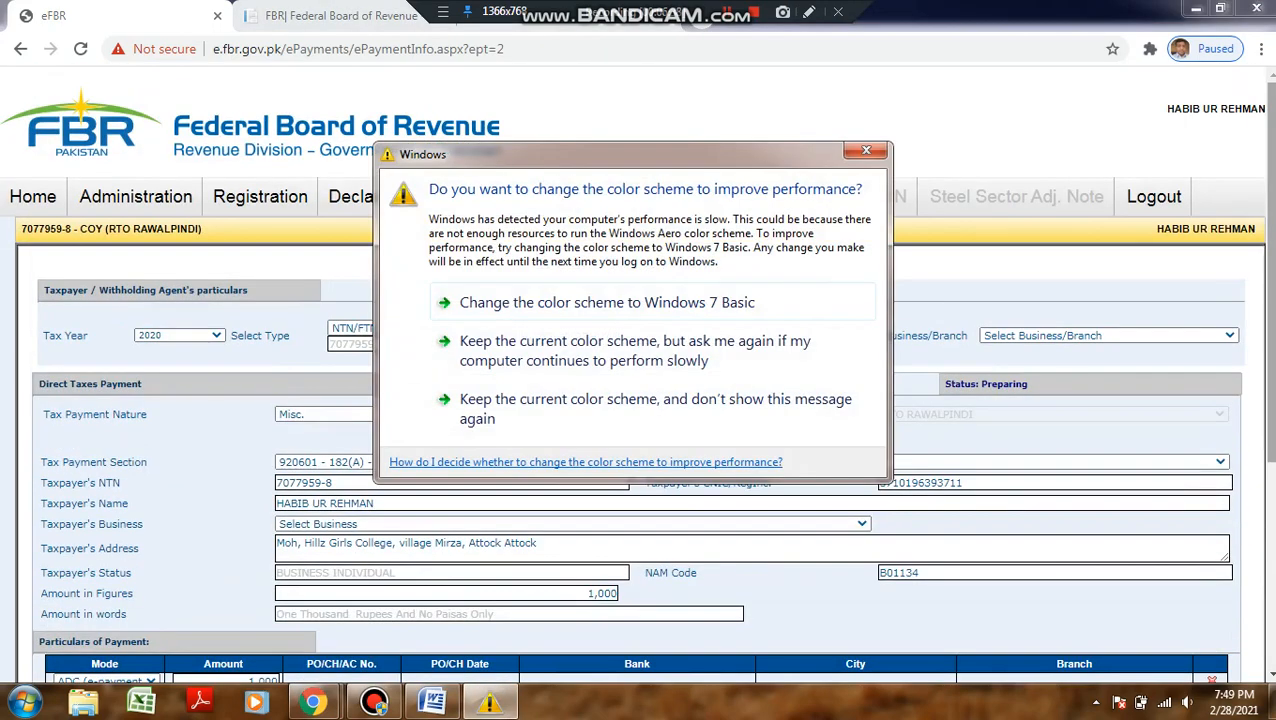
pyautogui.click(866, 151)
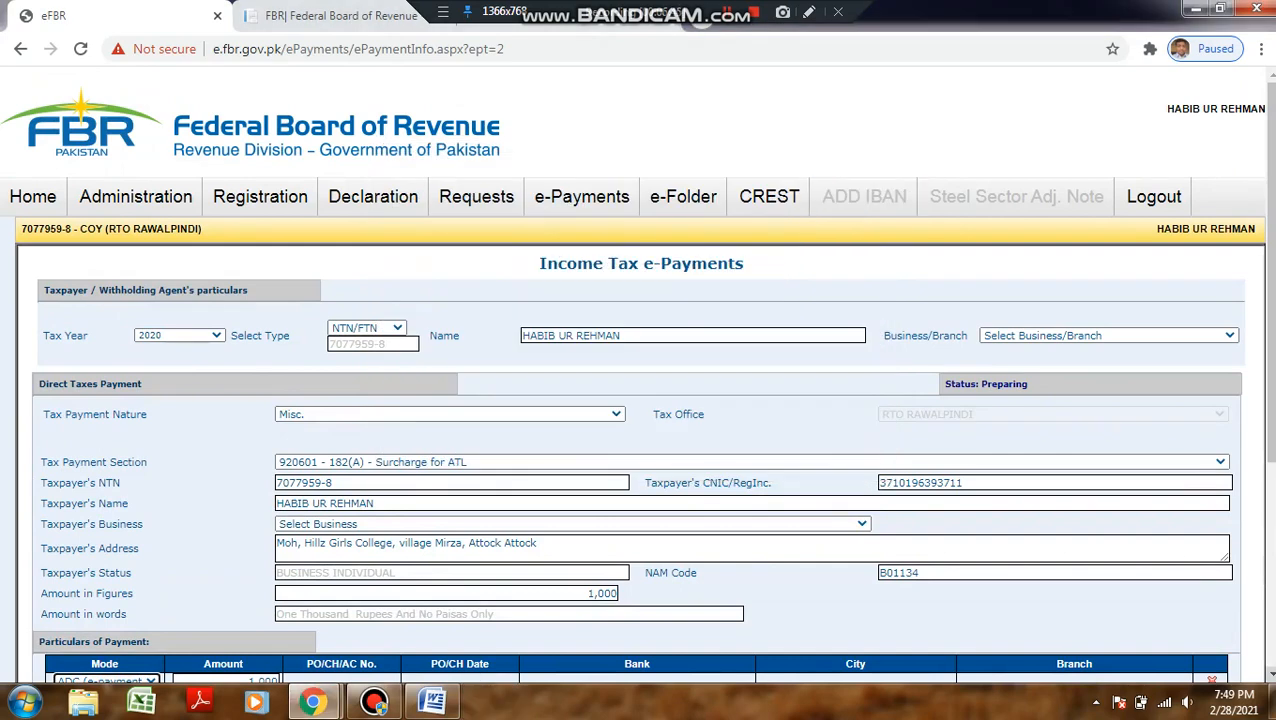
pyautogui.click(1270, 674)
pyautogui.scroll(-2, 638, 375)
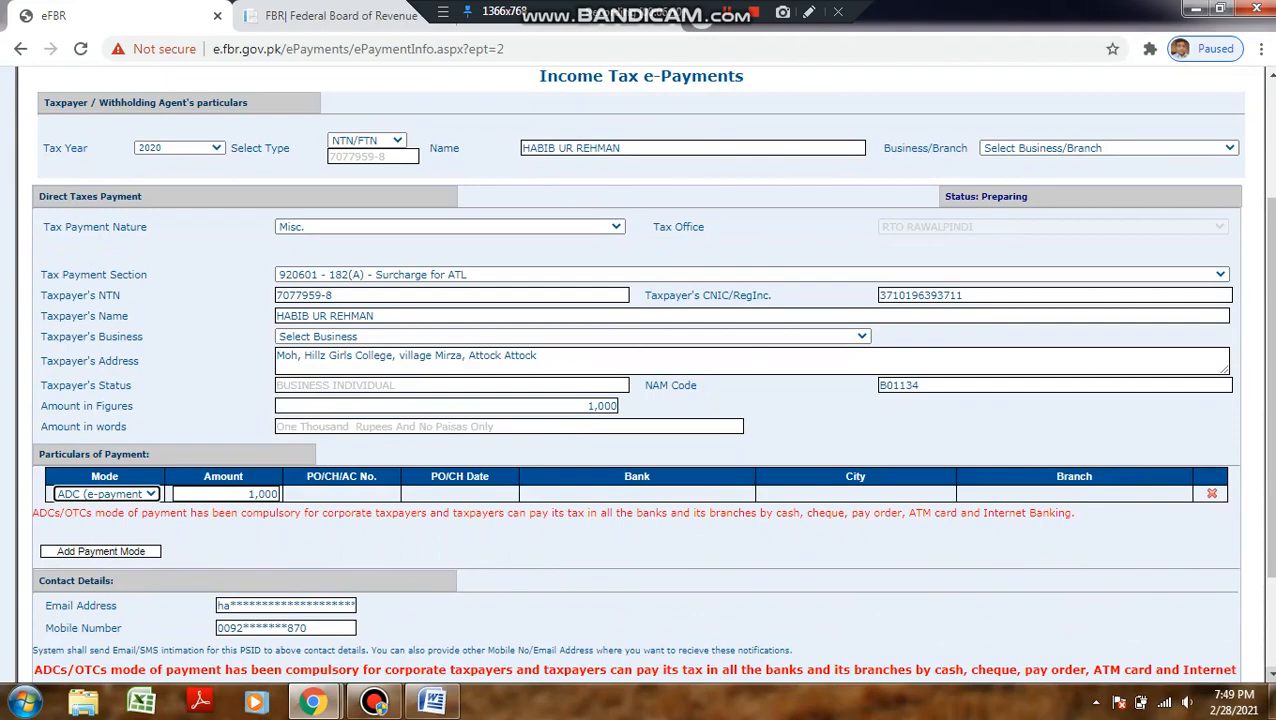
pyautogui.scroll(-3, 640, 400)
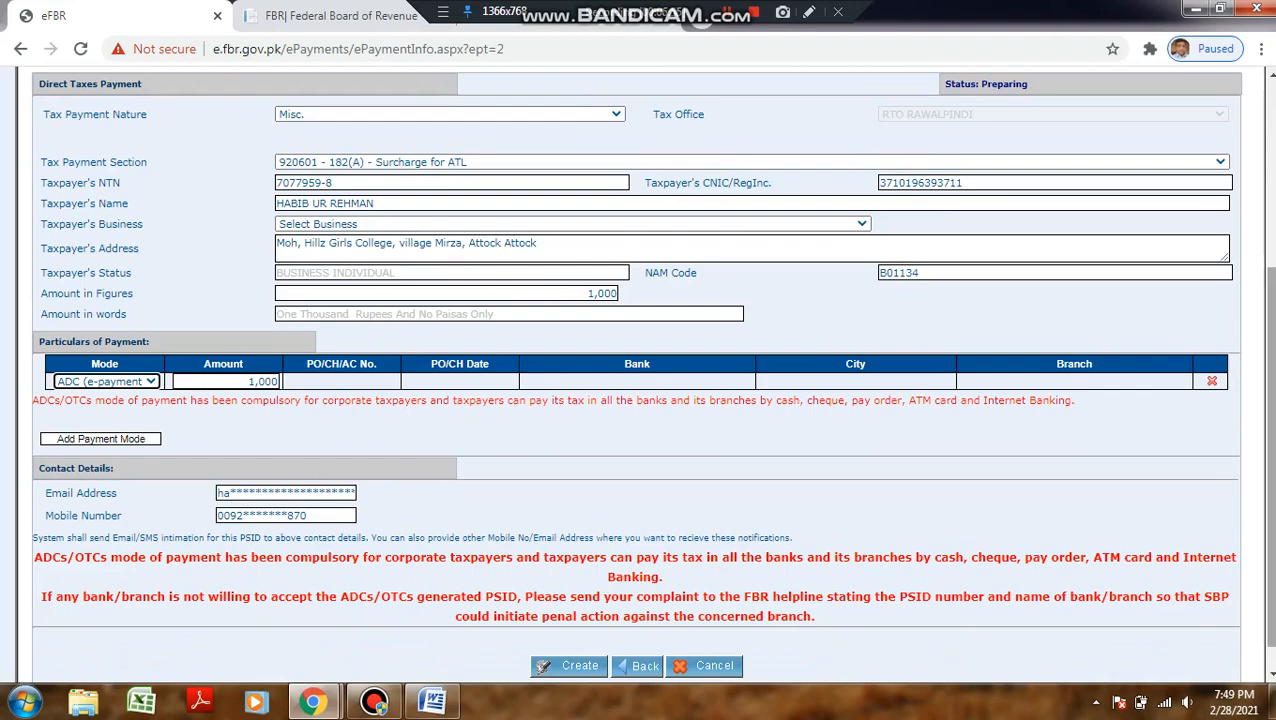
pyautogui.scroll(5, 640, 400)
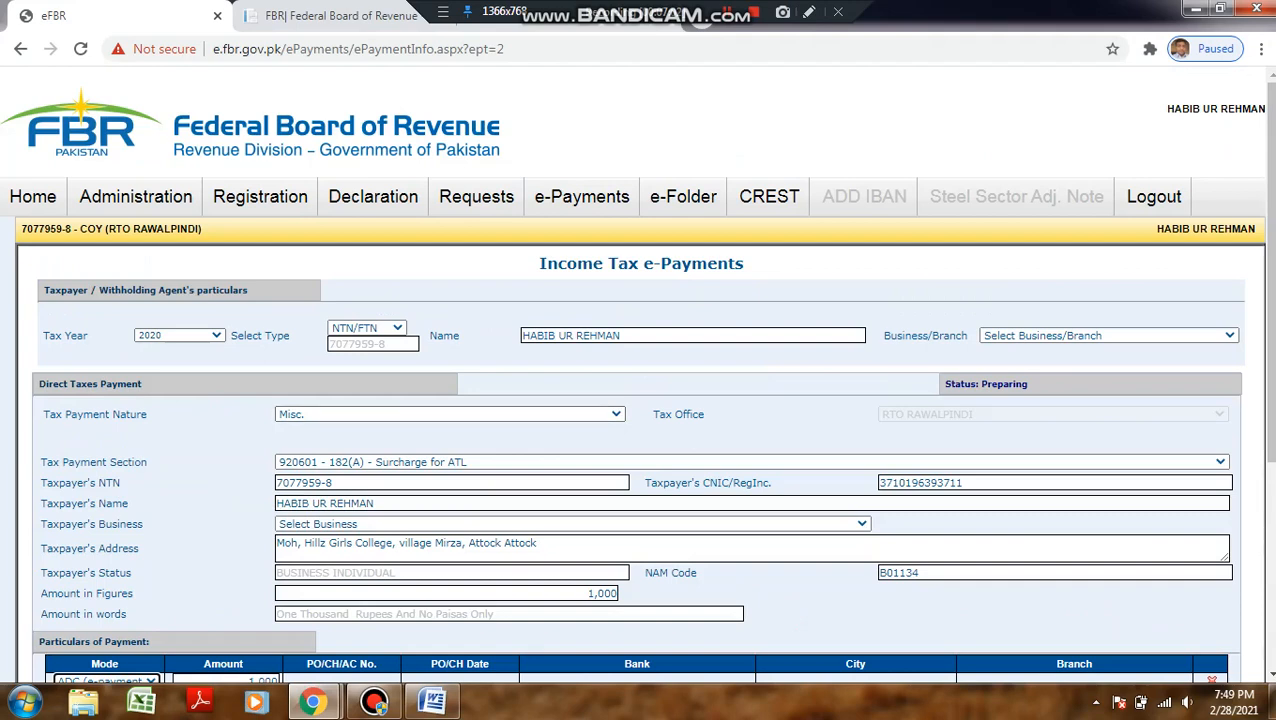
pyautogui.click(1108, 335)
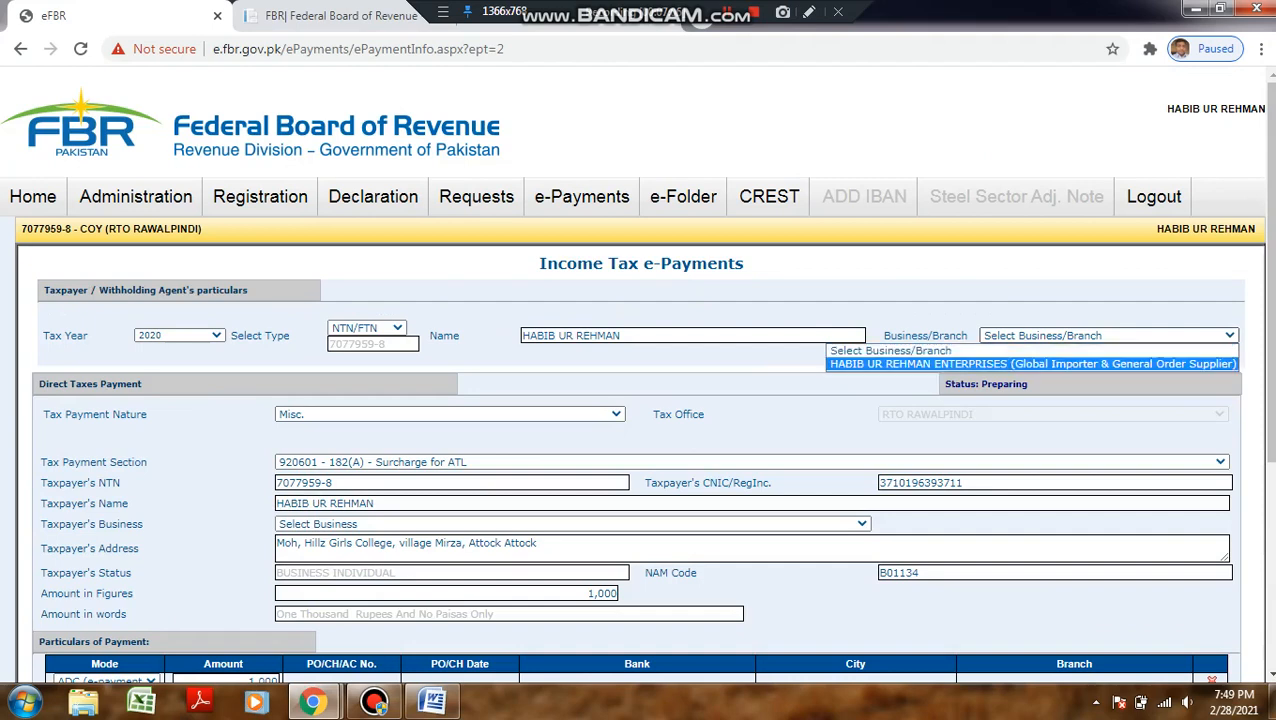
pyautogui.click(1032, 364)
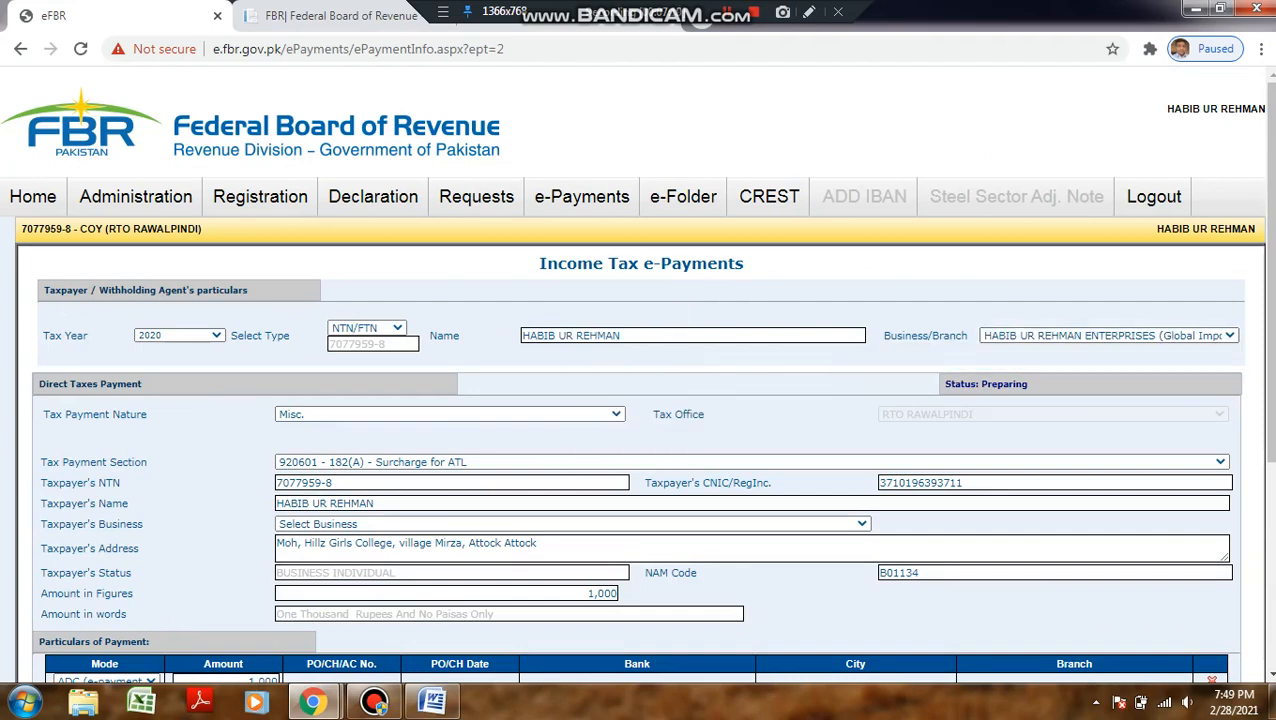
# Step: Set the Taxpayer's Business field to the listed Global Importer & General Order Supplier enterprise
pyautogui.scroll(-4, 638, 400)
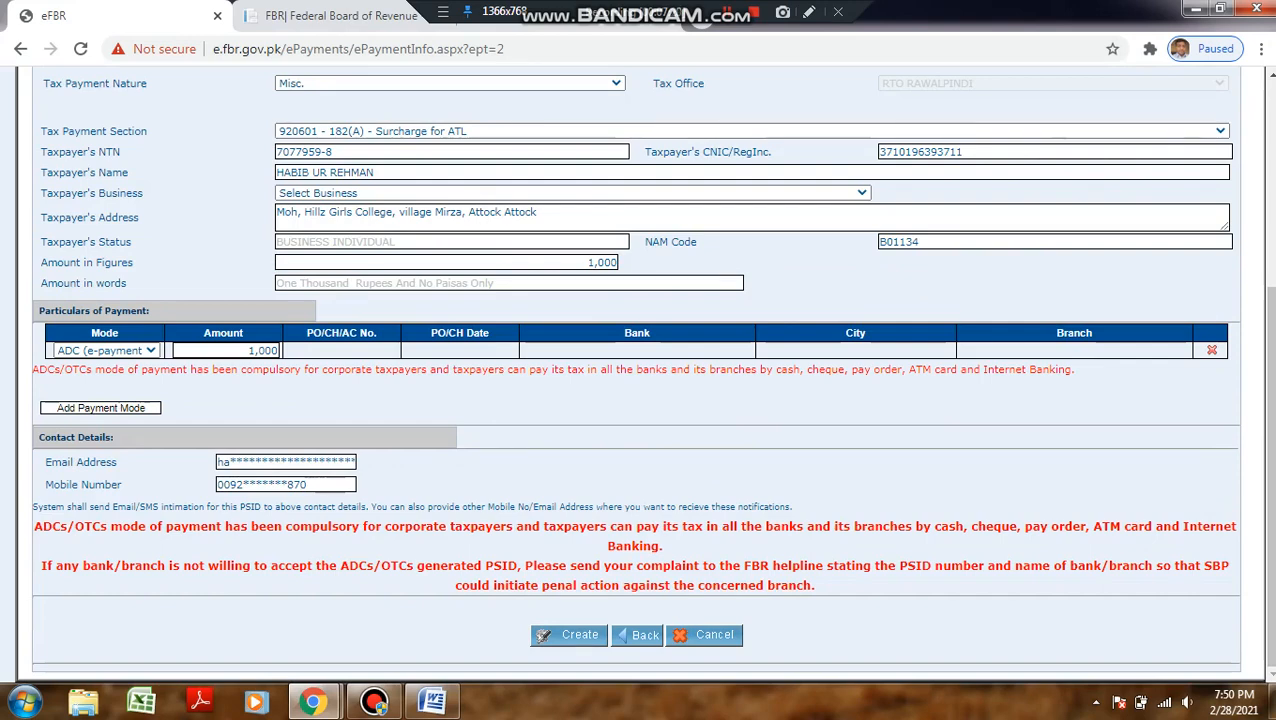
pyautogui.click(861, 193)
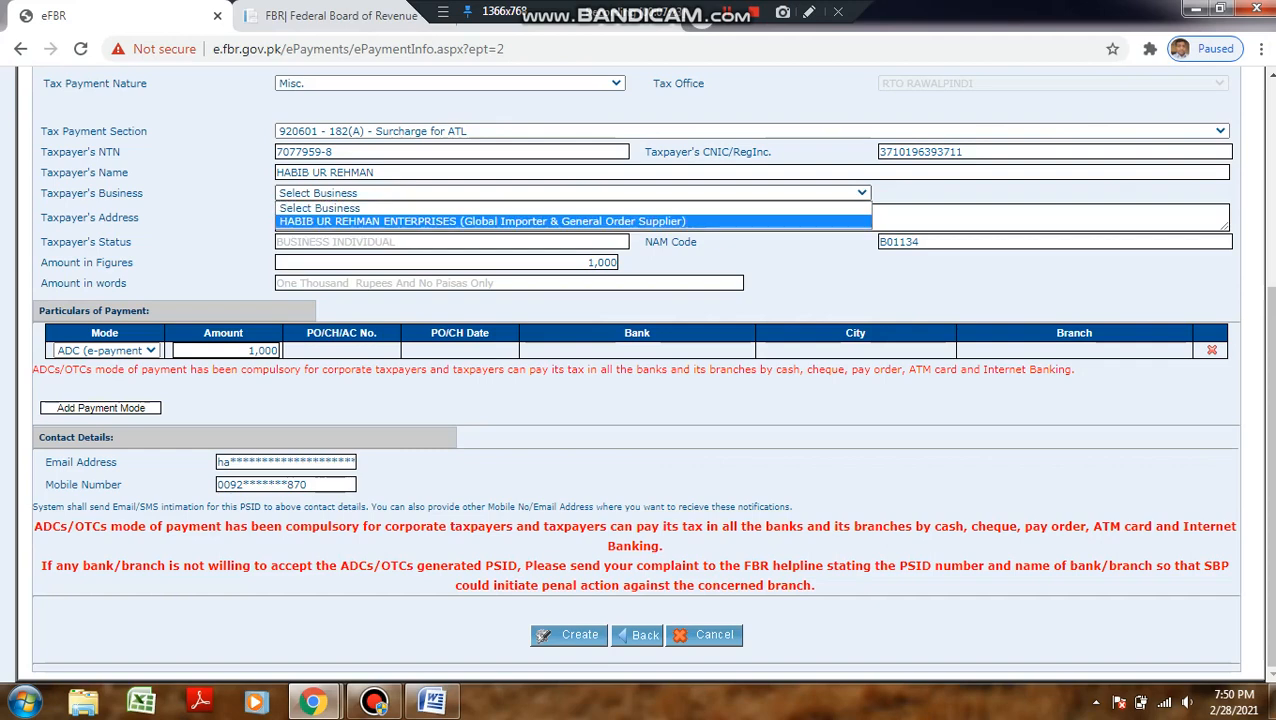
pyautogui.click(482, 221)
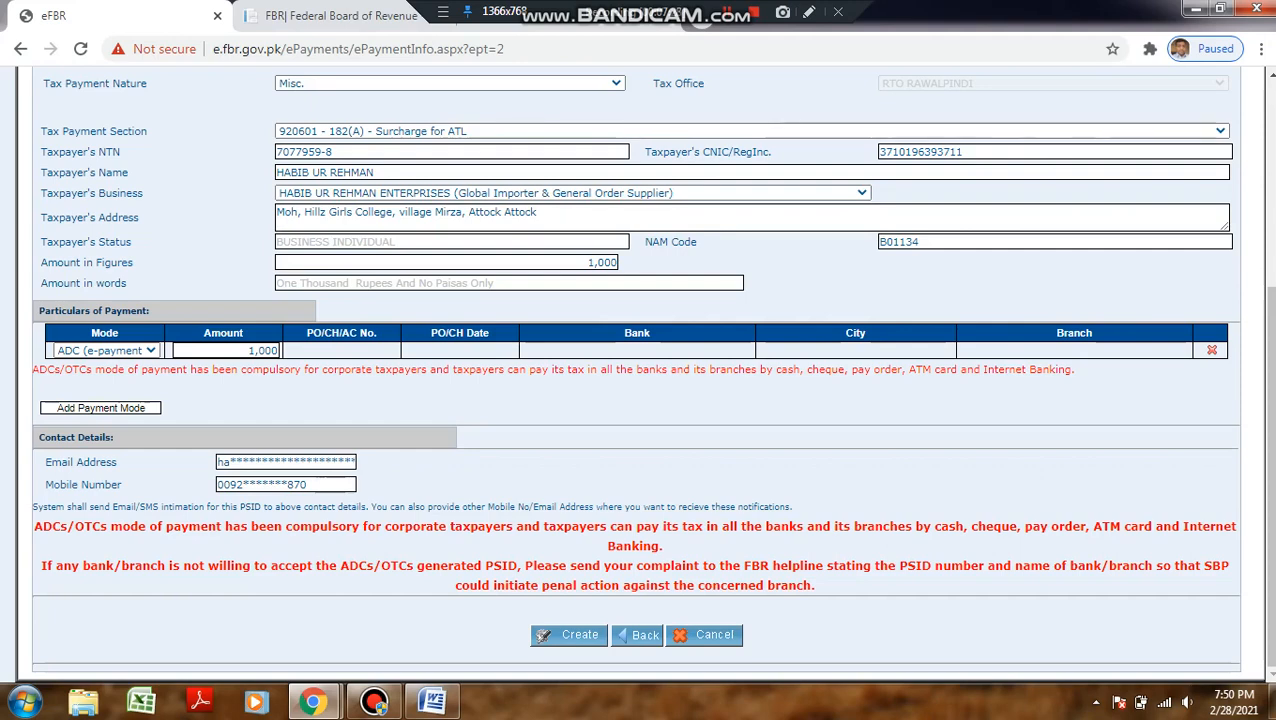
# Step: Create and confirm the income tax e-payment, and download its PSID slip as a PDF
pyautogui.click(569, 635)
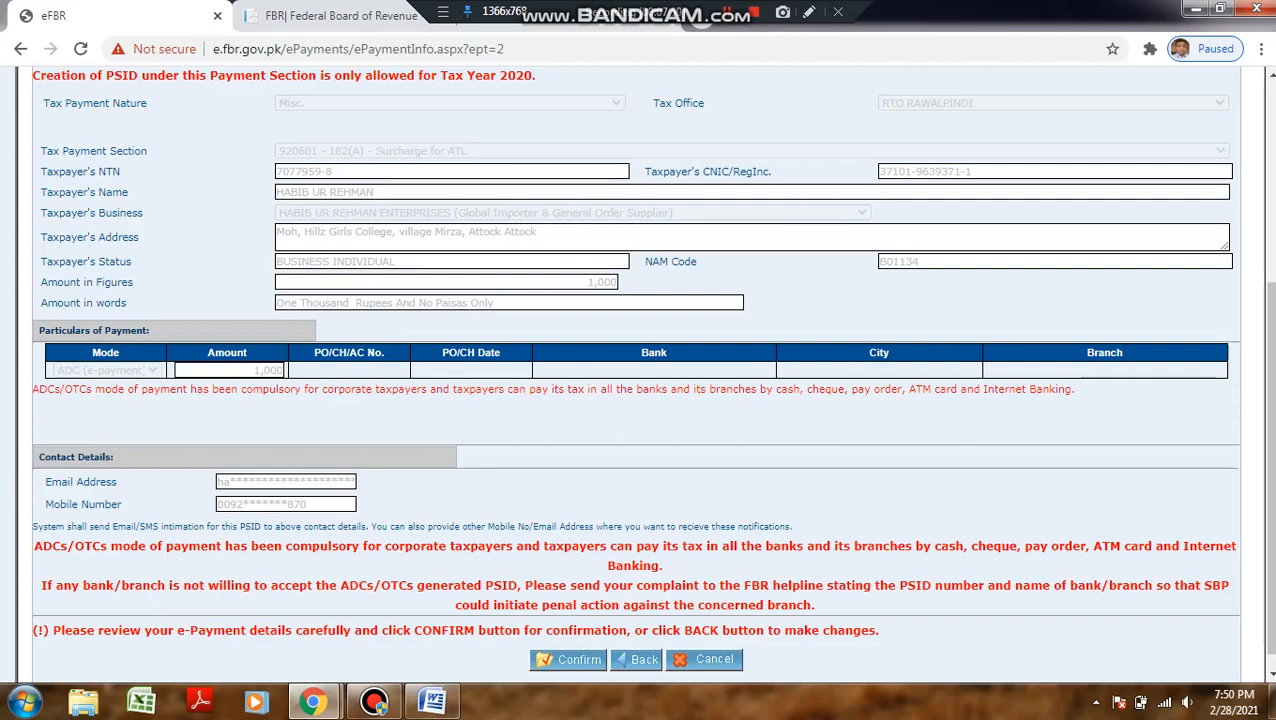
pyautogui.click(568, 660)
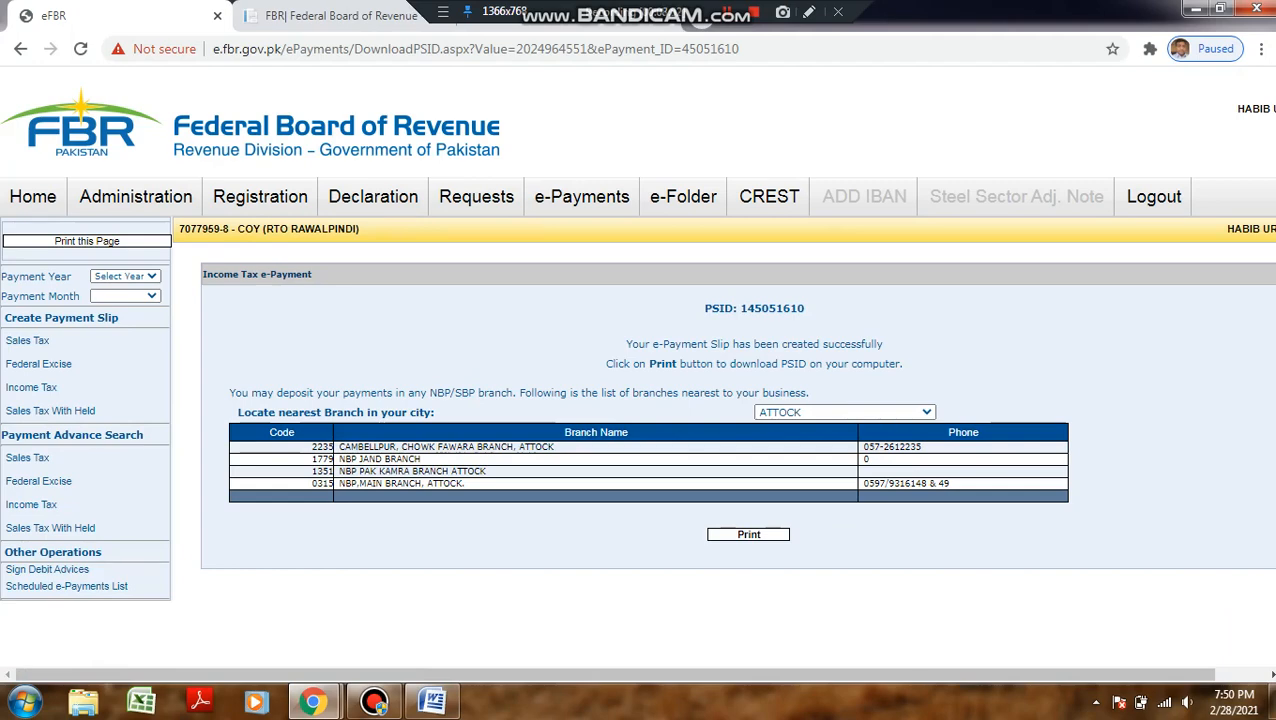
pyautogui.click(748, 535)
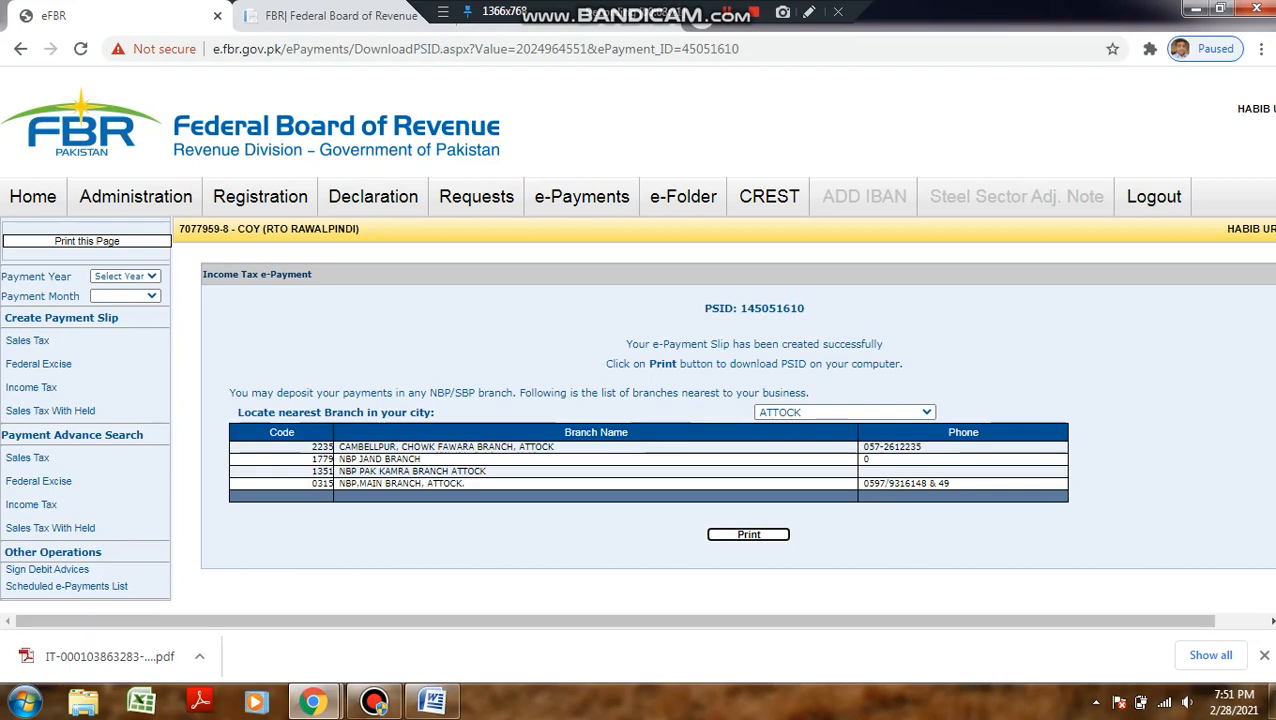
# Step: Move the downloaded income tax payment slip PDF from the Downloads folder to the Windows desktop
pyautogui.click(1208, 655)
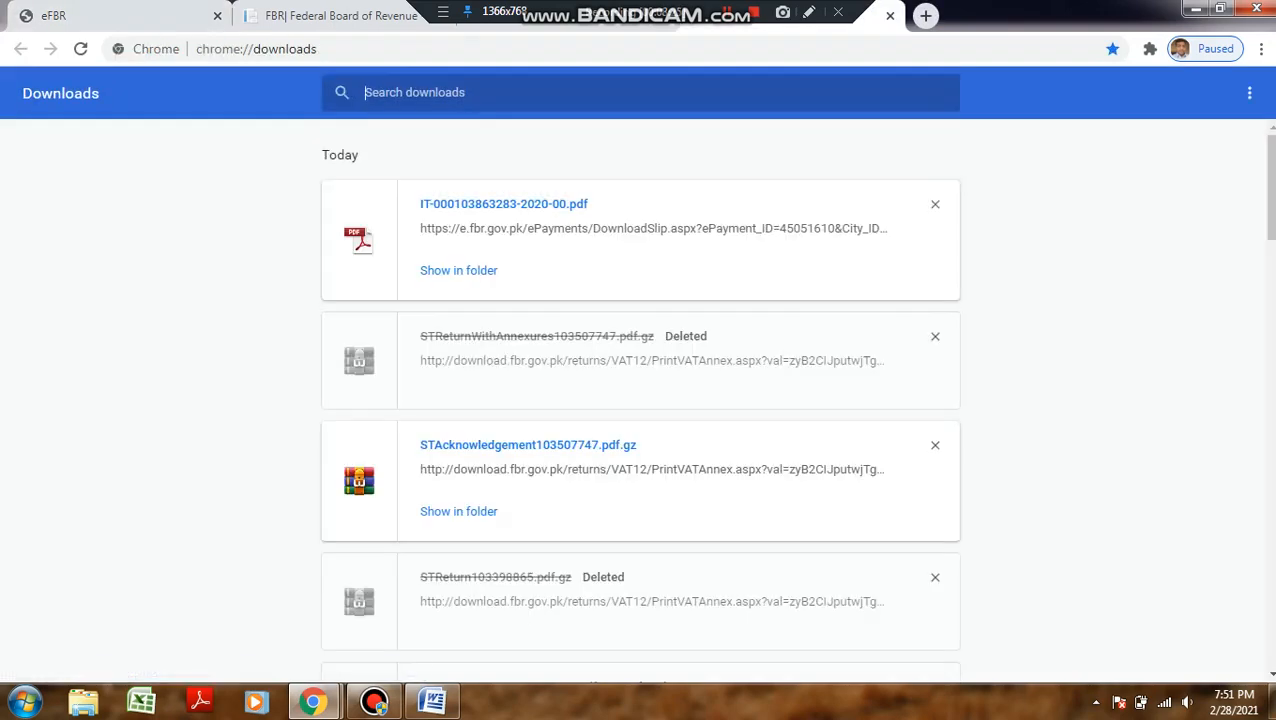
pyautogui.click(458, 270)
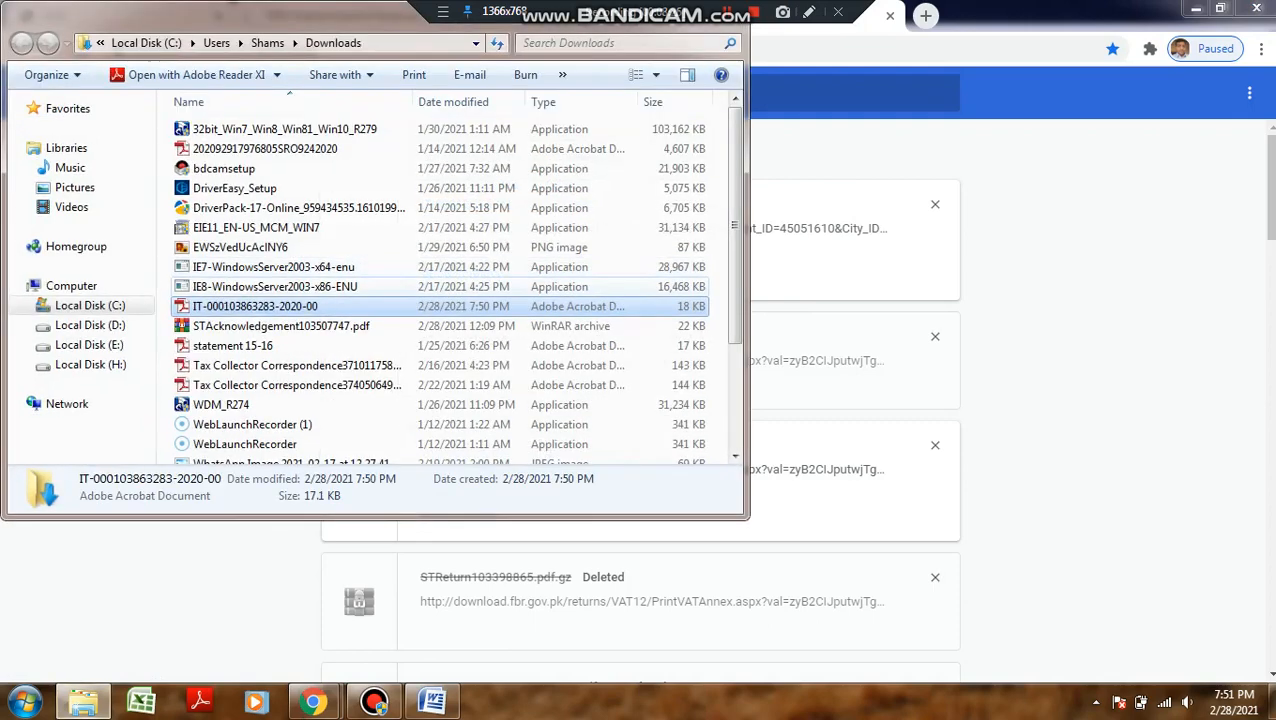
pyautogui.rightClick(302, 306)
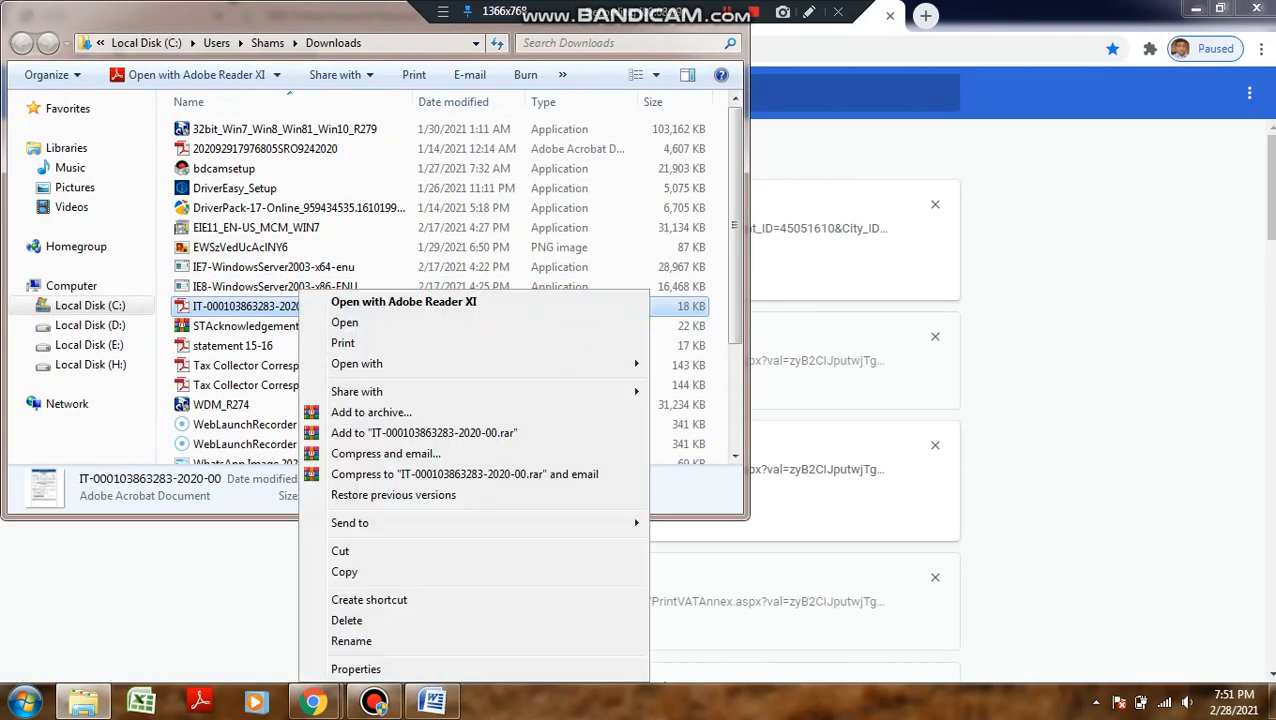
pyautogui.click(340, 551)
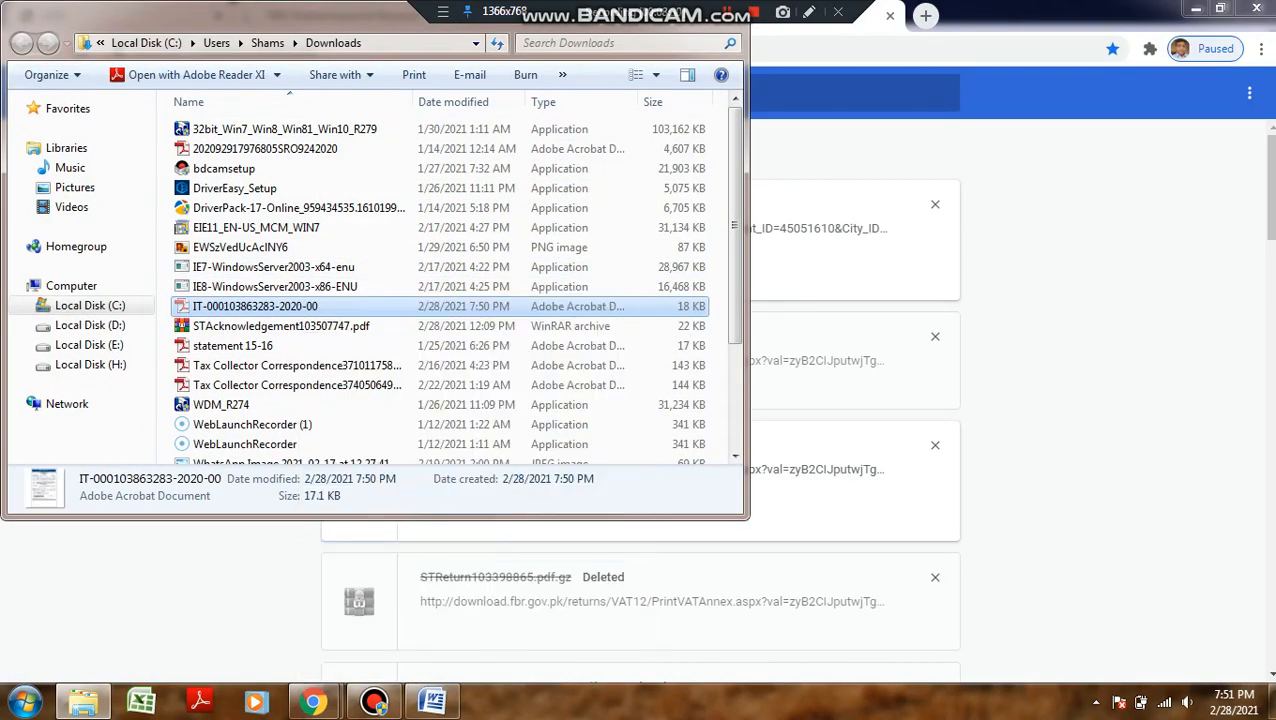
pyautogui.click(1194, 9)
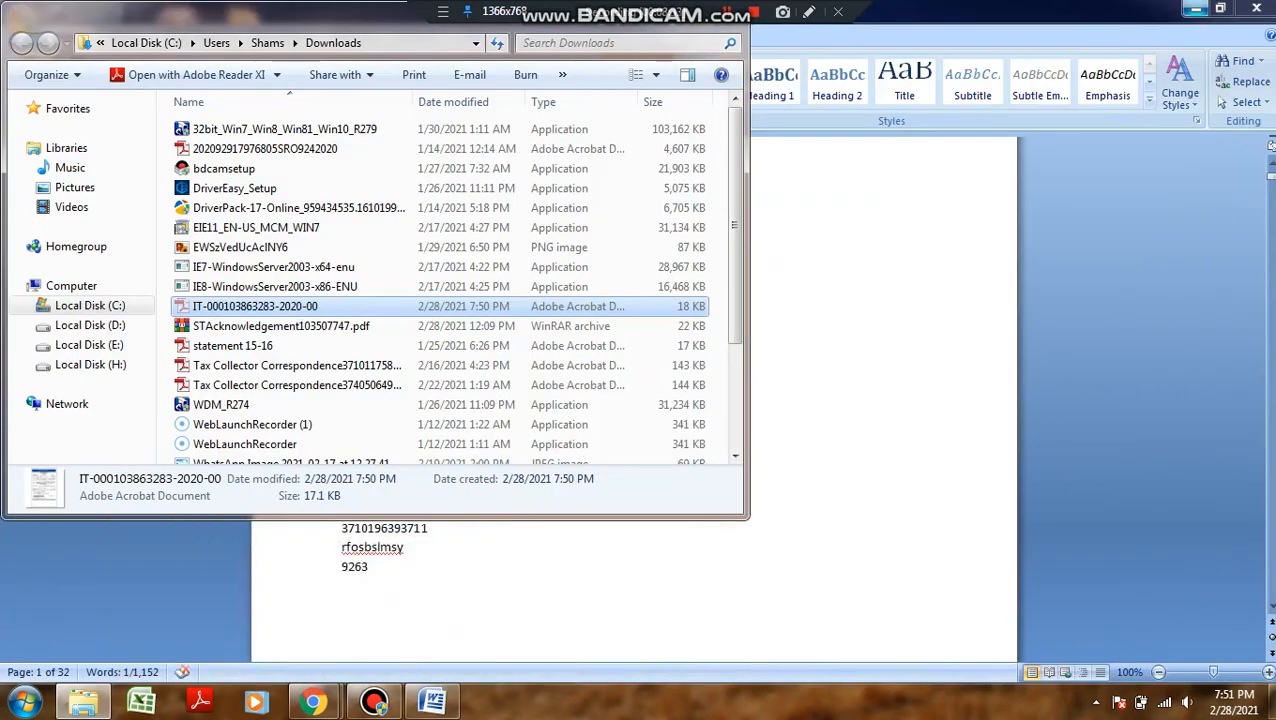
pyautogui.click(1194, 9)
pyautogui.click(105, 590)
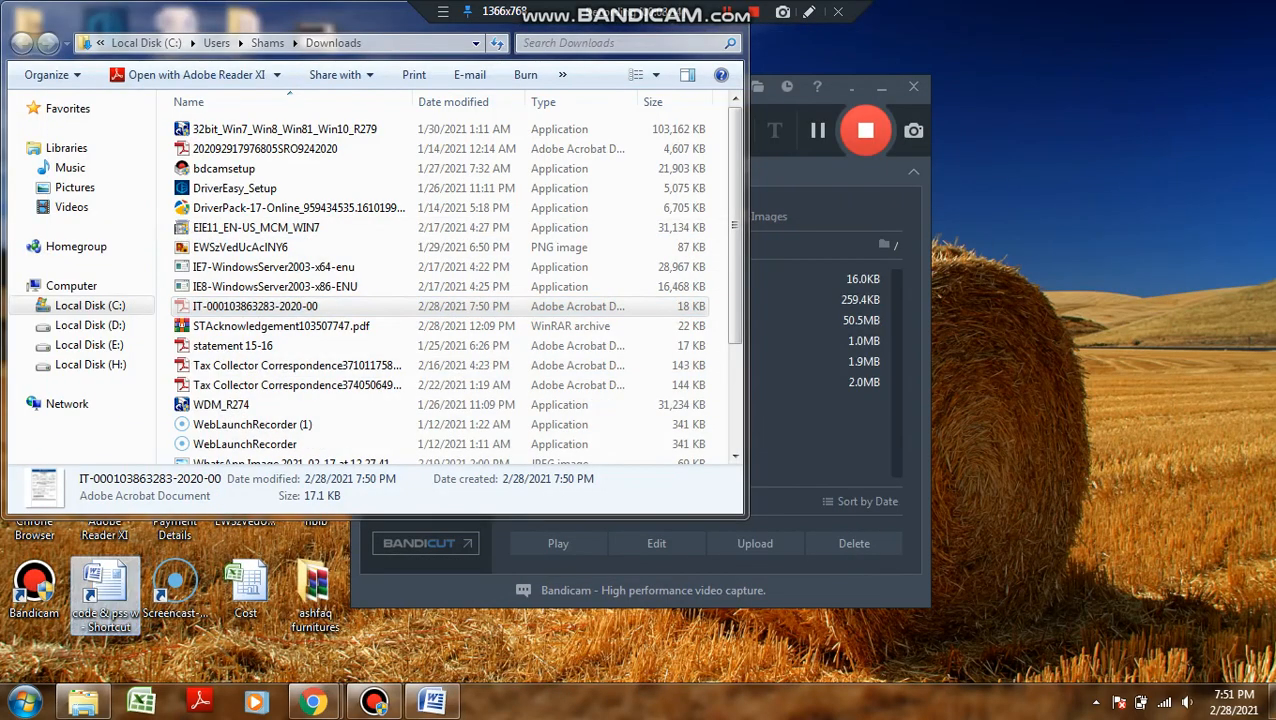
pyautogui.rightClick(1004, 142)
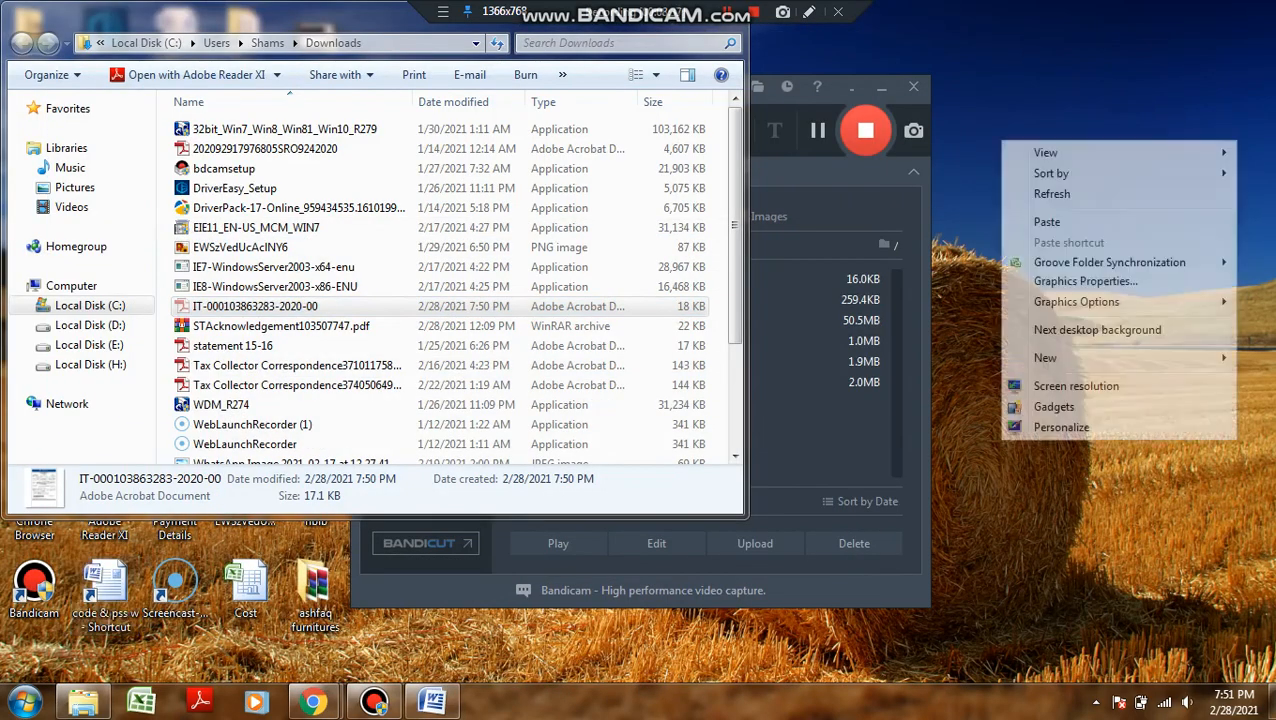
pyautogui.click(1047, 222)
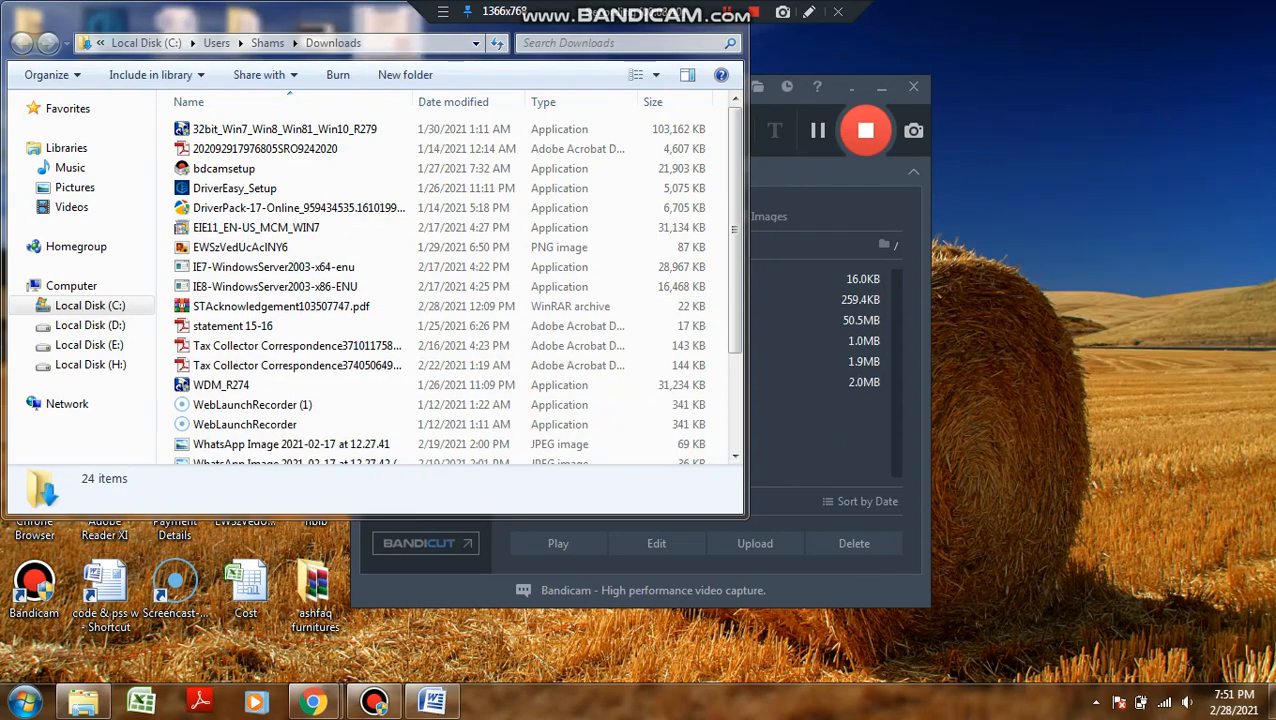
# Step: Clear the open windows off the desktop and open the moved payment slip PDF in Adobe Reader
pyautogui.doubleClick(396, 18)
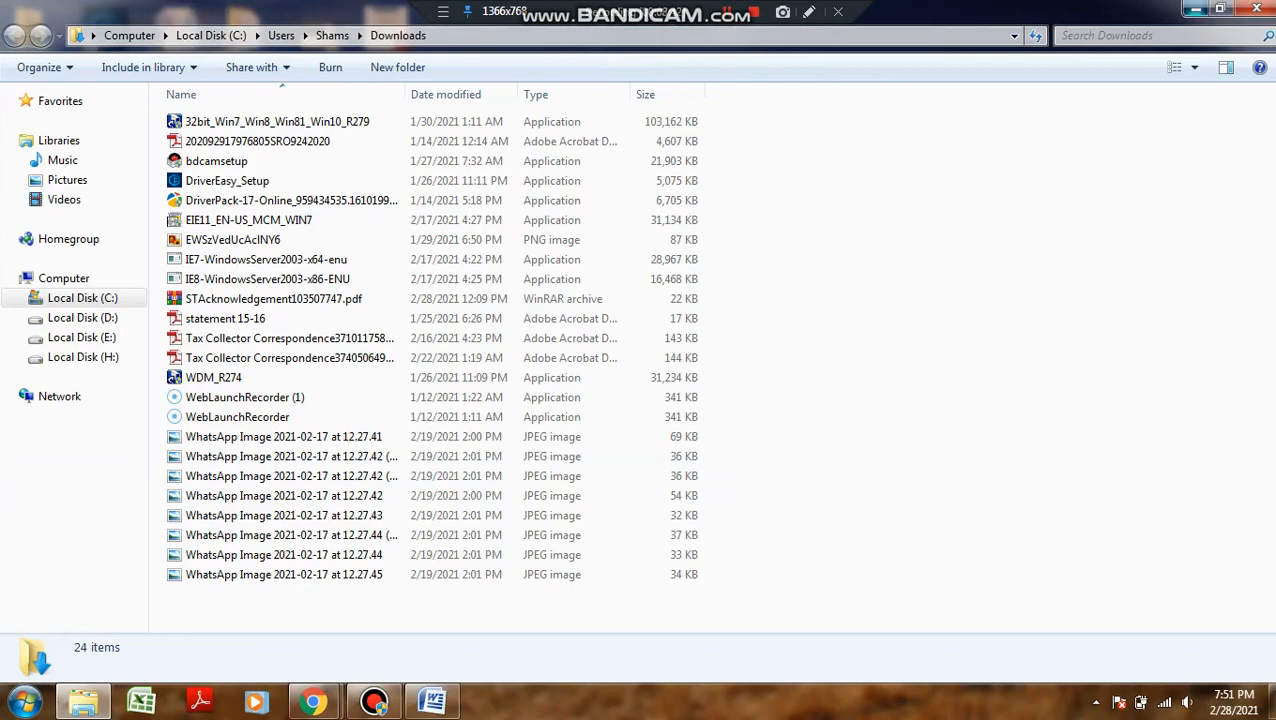
pyautogui.click(1194, 8)
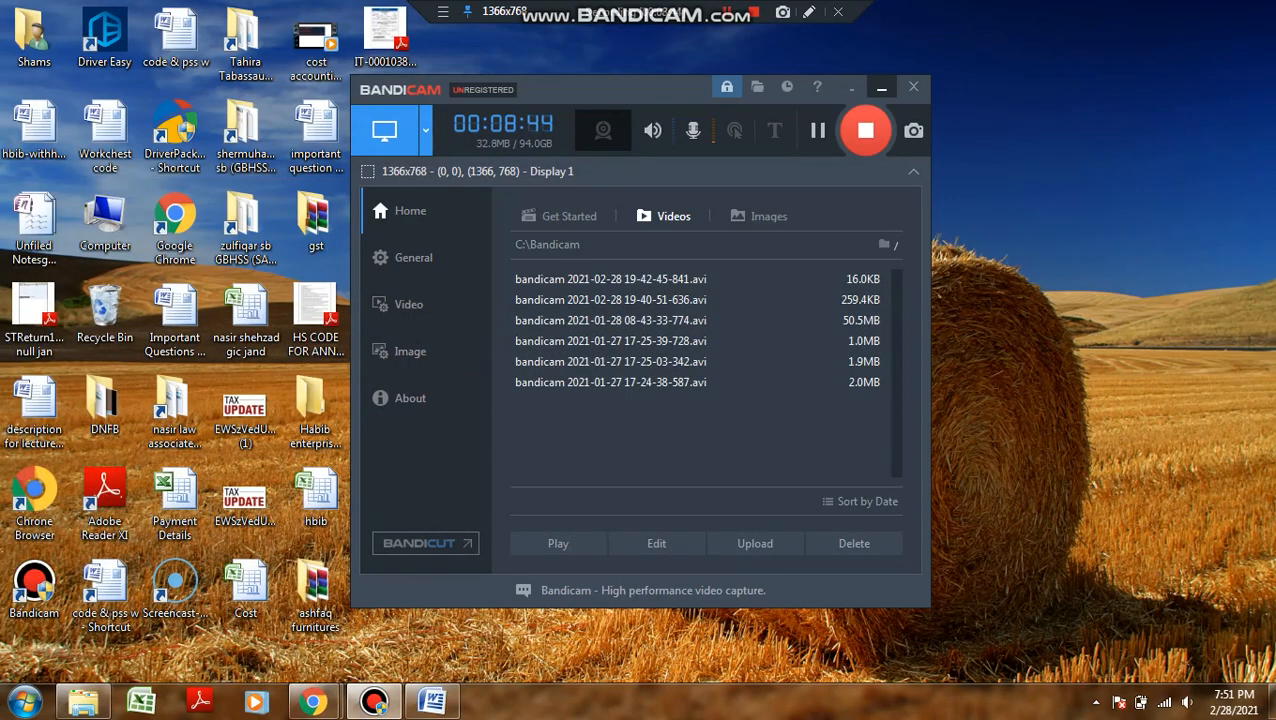
pyautogui.click(881, 88)
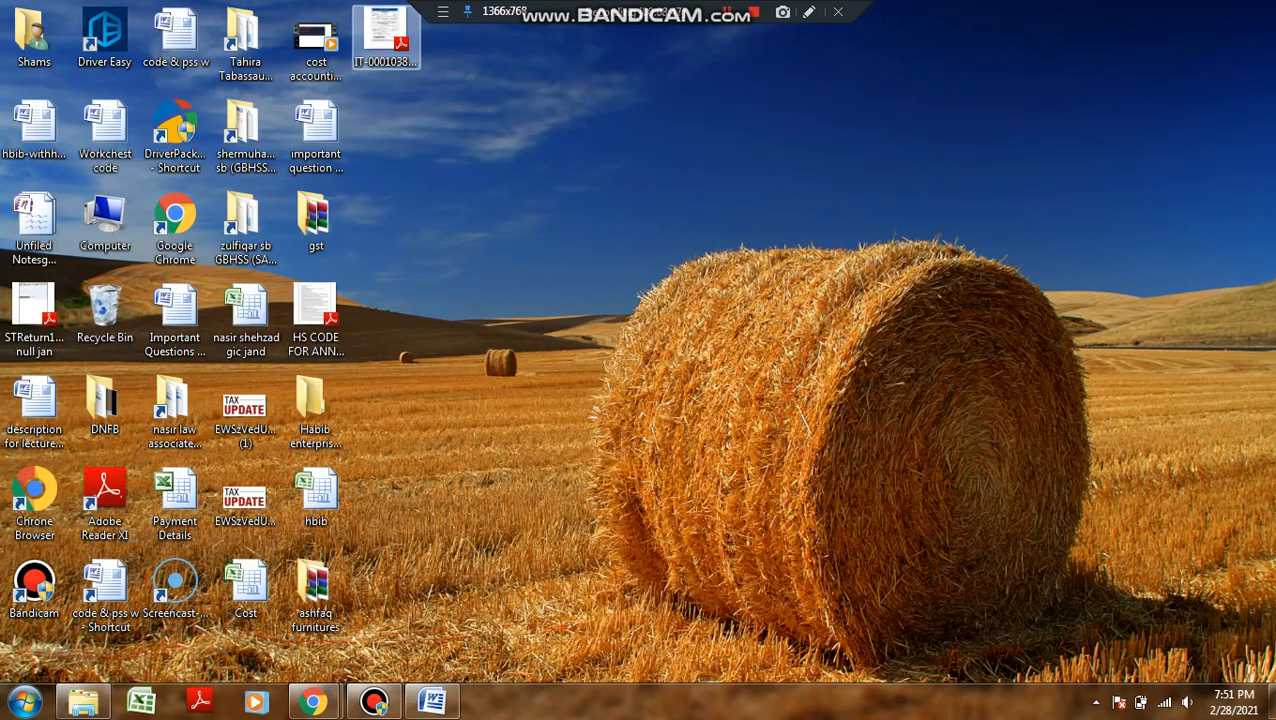
pyautogui.doubleClick(386, 38)
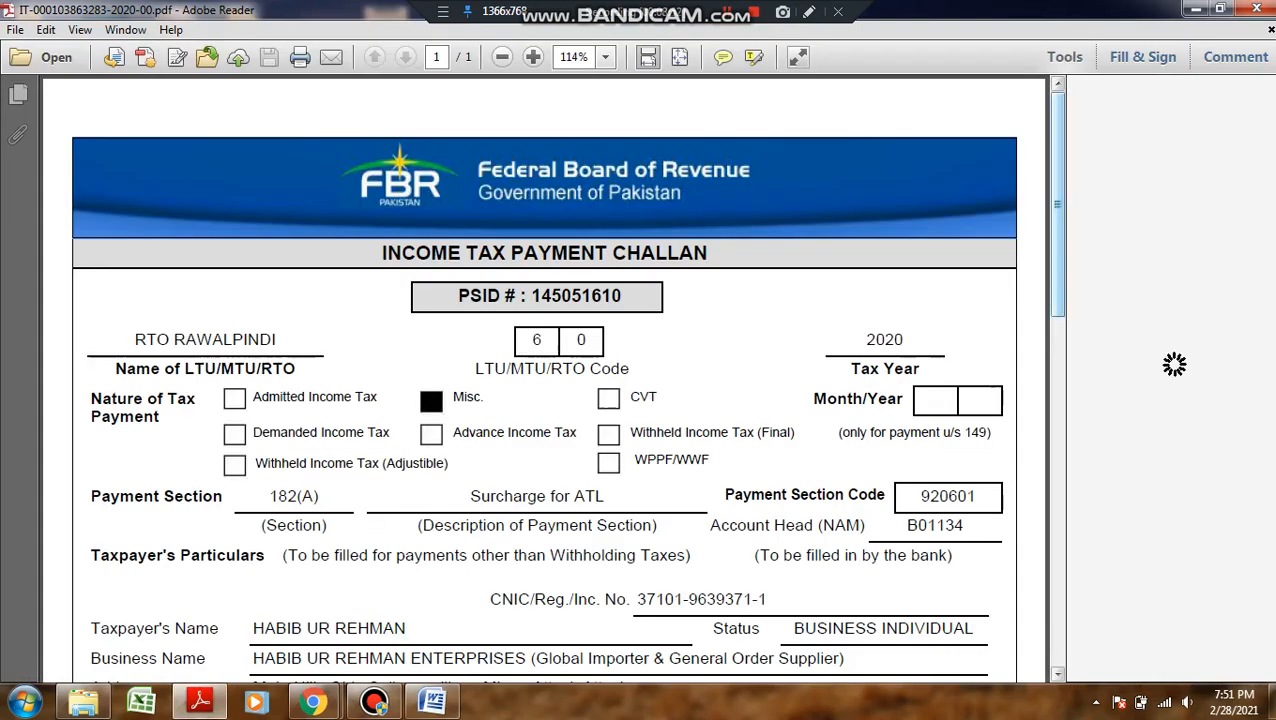
# Step: Review the income tax payment challan's tax year, payment section, taxpayer particulars, amount, payment mode, declaration and bank note
pyautogui.scroll(-2, 1179, 362)
pyautogui.scroll(-2, 1176, 362)
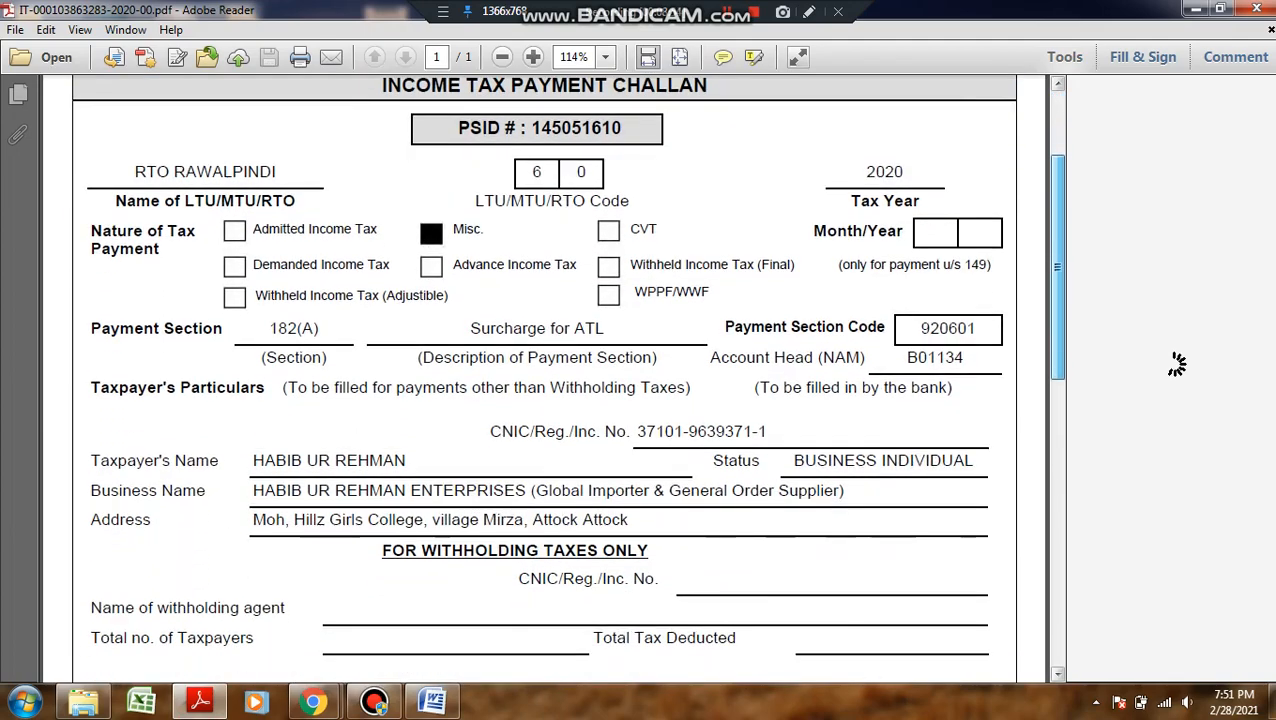
pyautogui.scroll(-3, 544, 380)
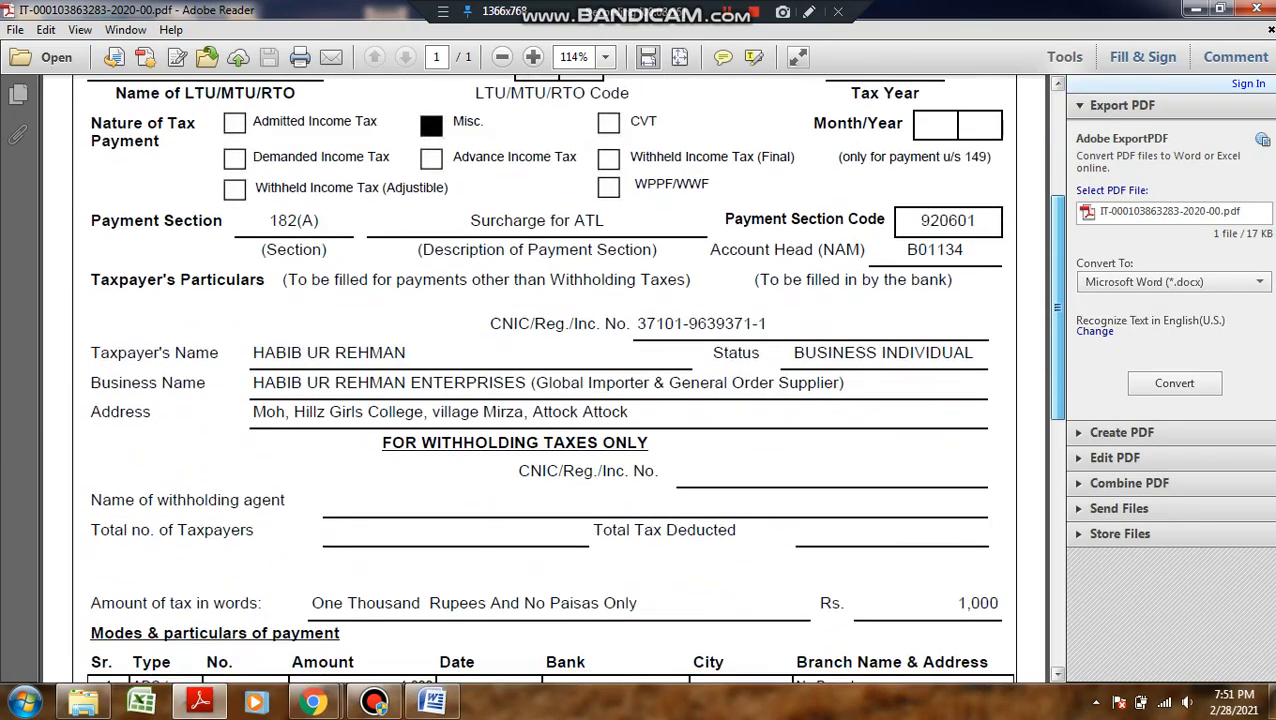
pyautogui.scroll(-4, 544, 380)
pyautogui.scroll(-5, 544, 380)
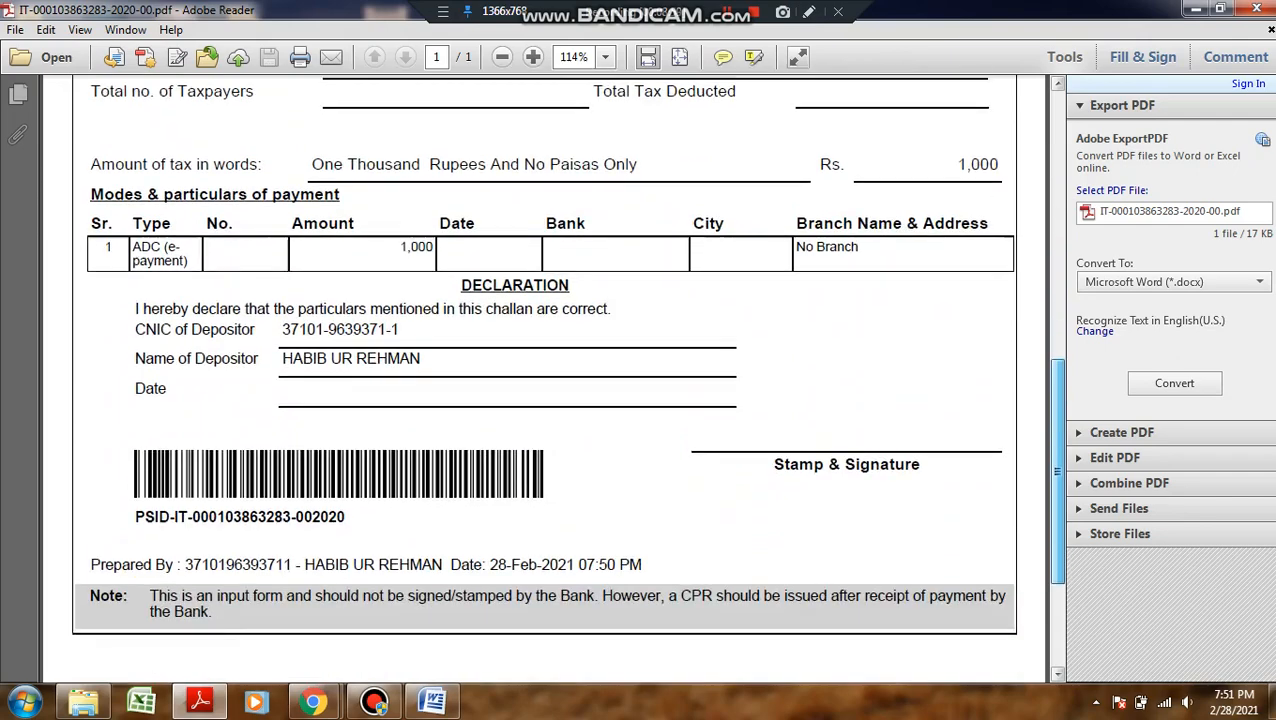
pyautogui.scroll(-3, 544, 380)
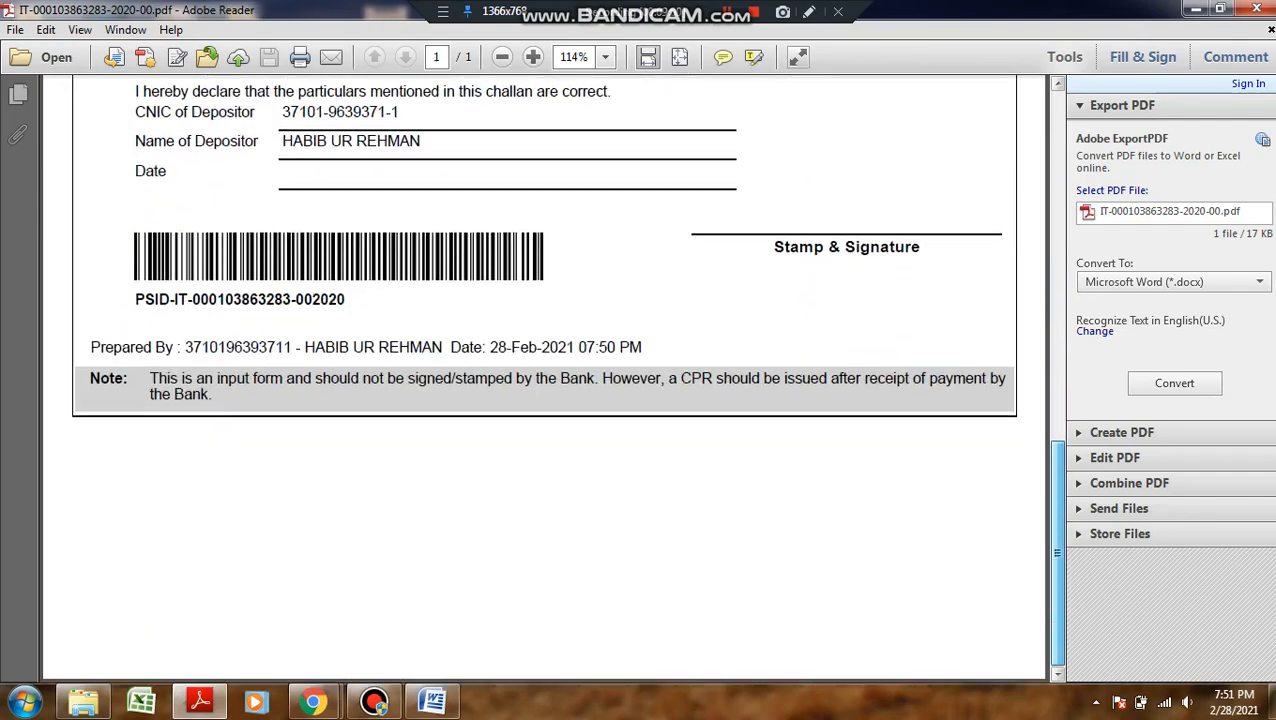
pyautogui.scroll(4, 544, 380)
pyautogui.scroll(12, 544, 380)
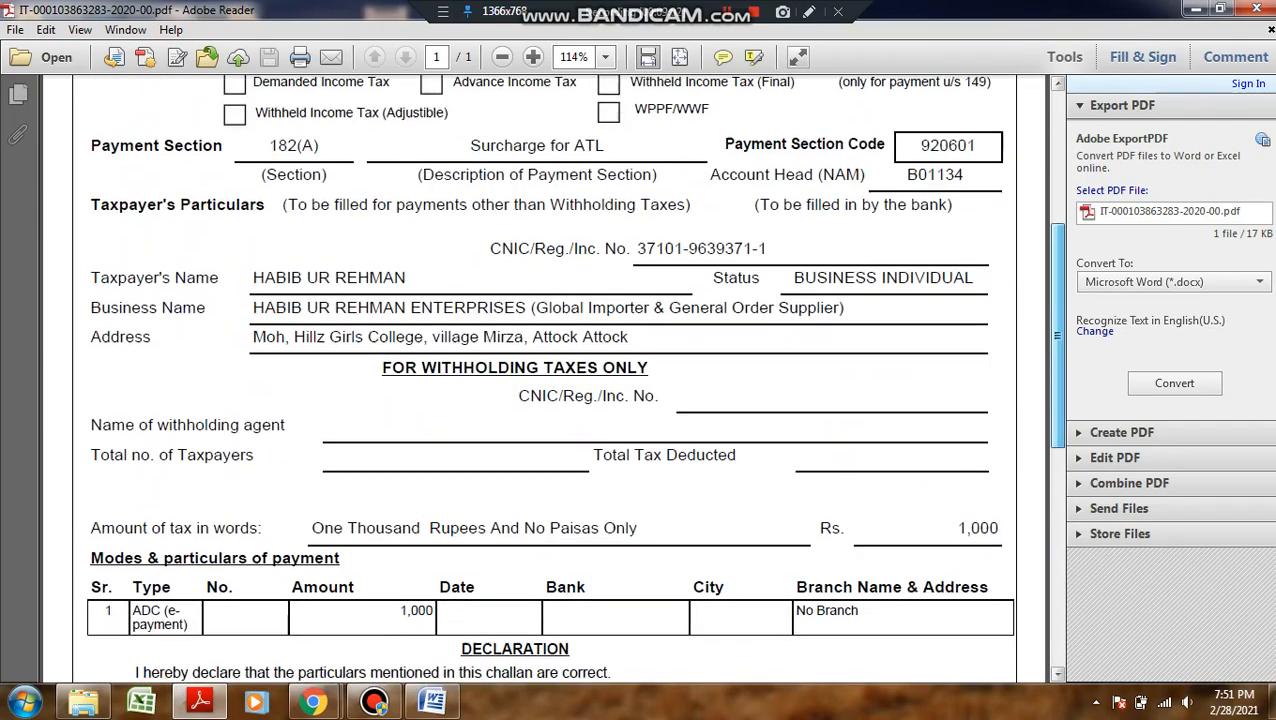
pyautogui.scroll(2, 544, 380)
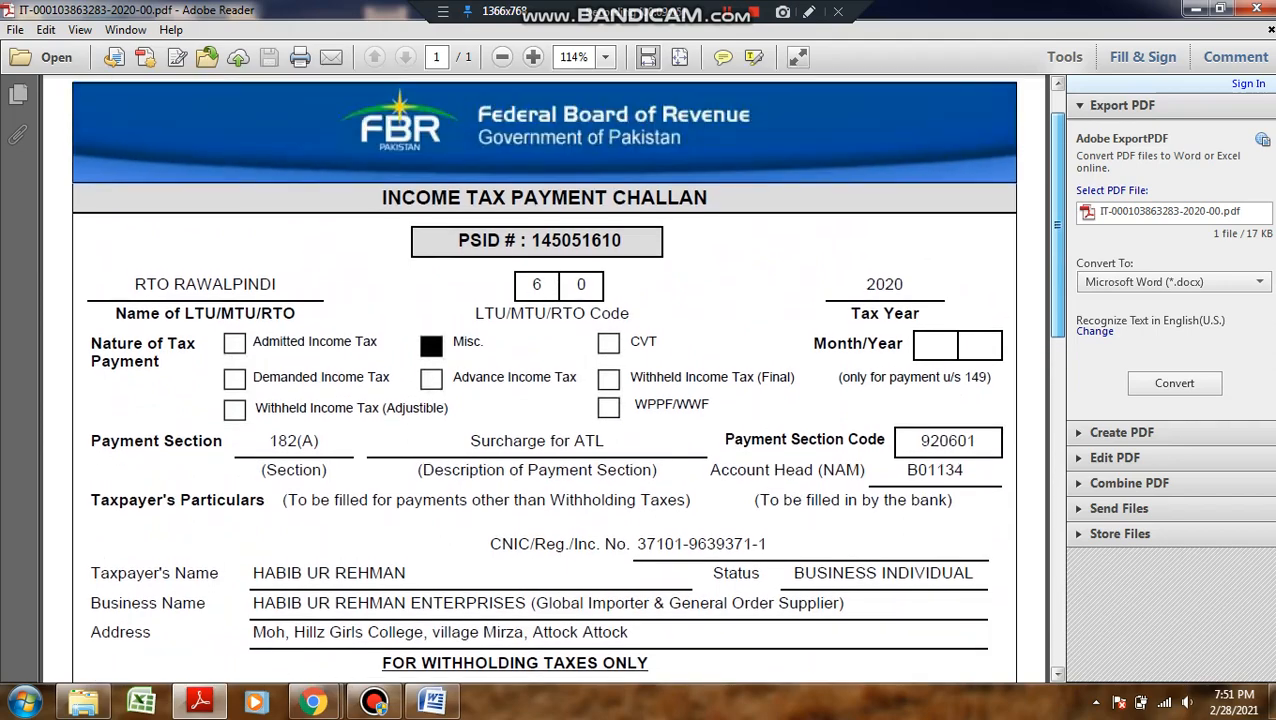
pyautogui.scroll(-5, 544, 380)
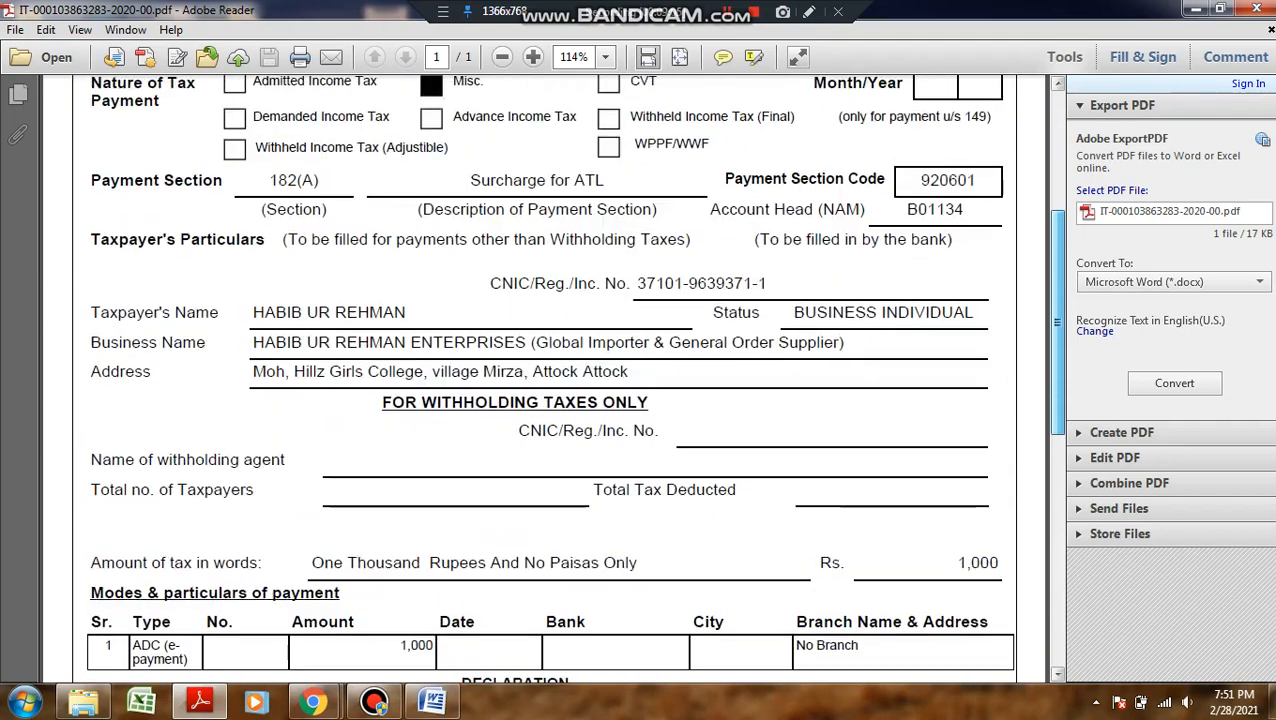
pyautogui.scroll(4, 544, 380)
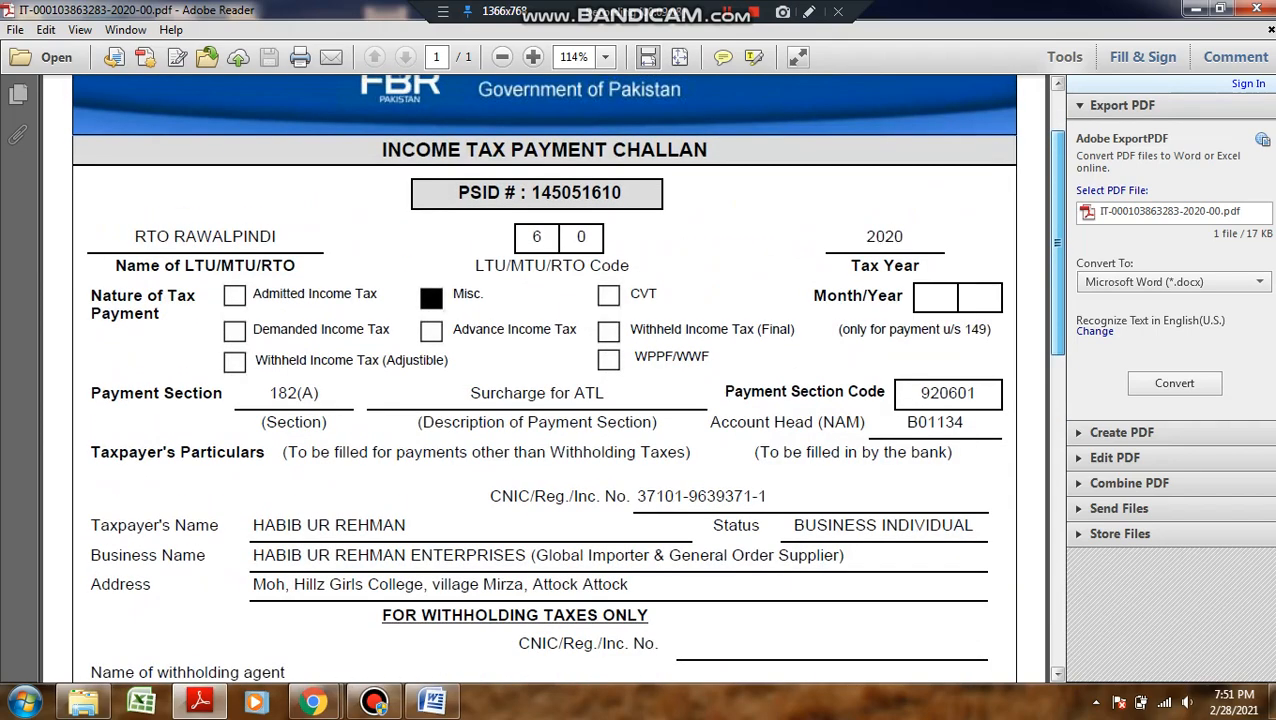
pyautogui.scroll(1, 544, 380)
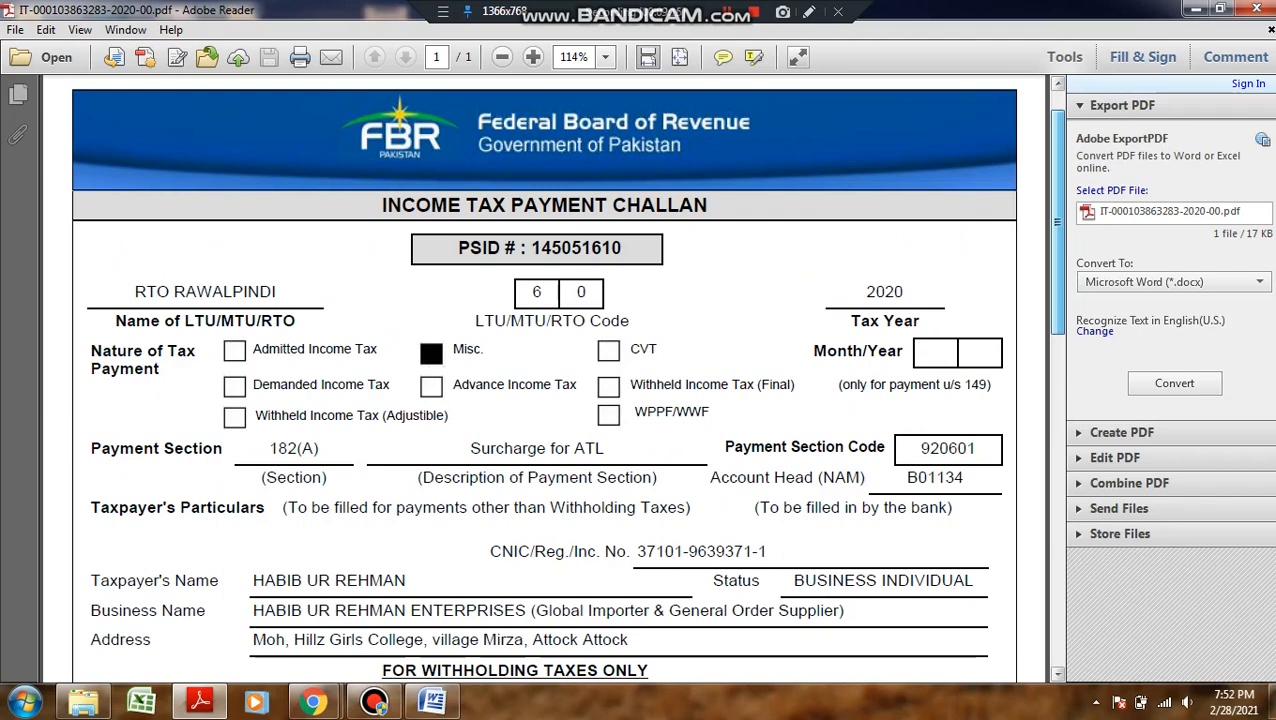
pyautogui.scroll(-3, 544, 380)
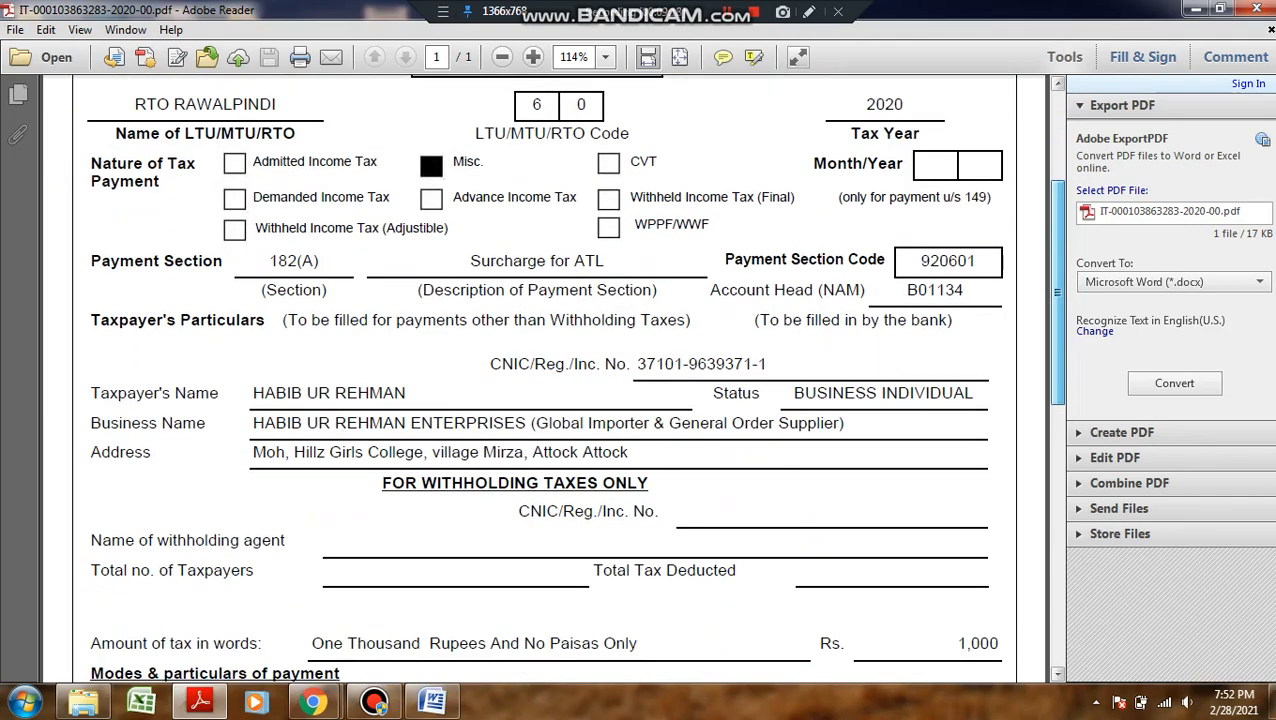
pyautogui.scroll(-2, 544, 380)
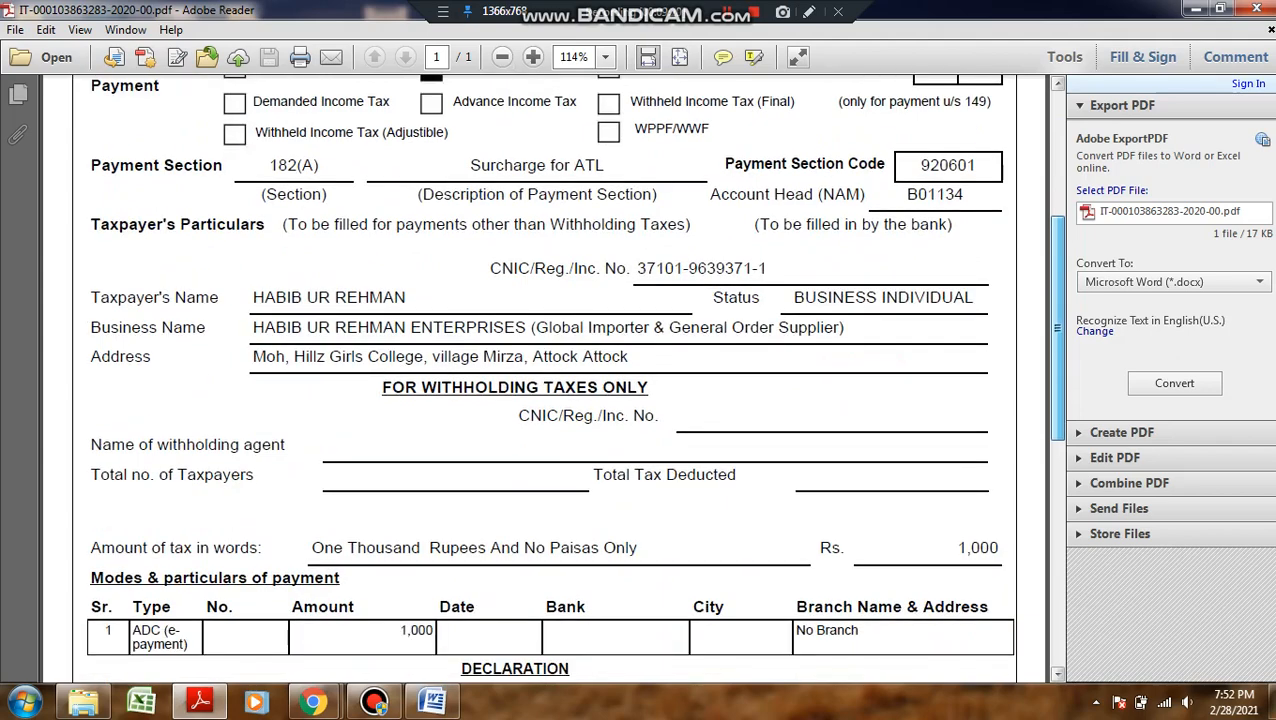
pyautogui.scroll(-4, 544, 380)
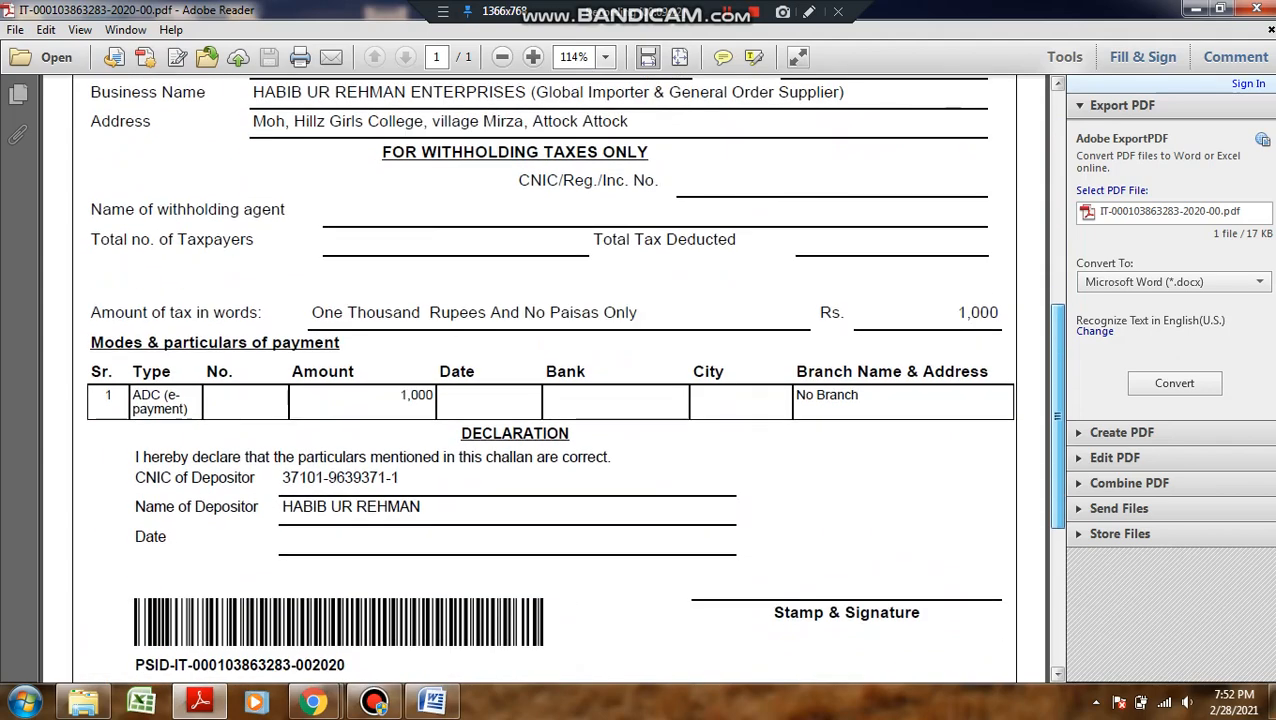
pyautogui.scroll(9, 544, 380)
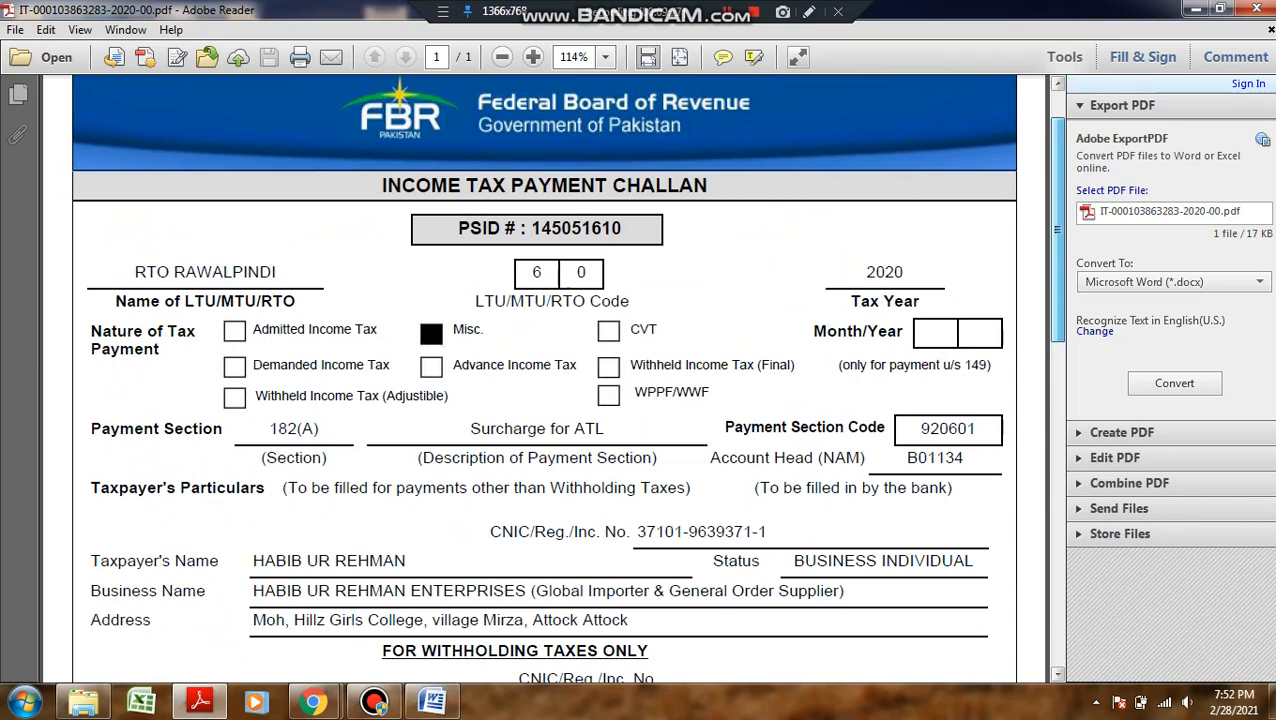
# Step: Highlight the PSID number at the head of the challan and clear the selection
pyautogui.moveTo(1058, 230); pyautogui.dragTo(1058, 231)
pyautogui.moveTo(622, 226); pyautogui.dragTo(517, 226)
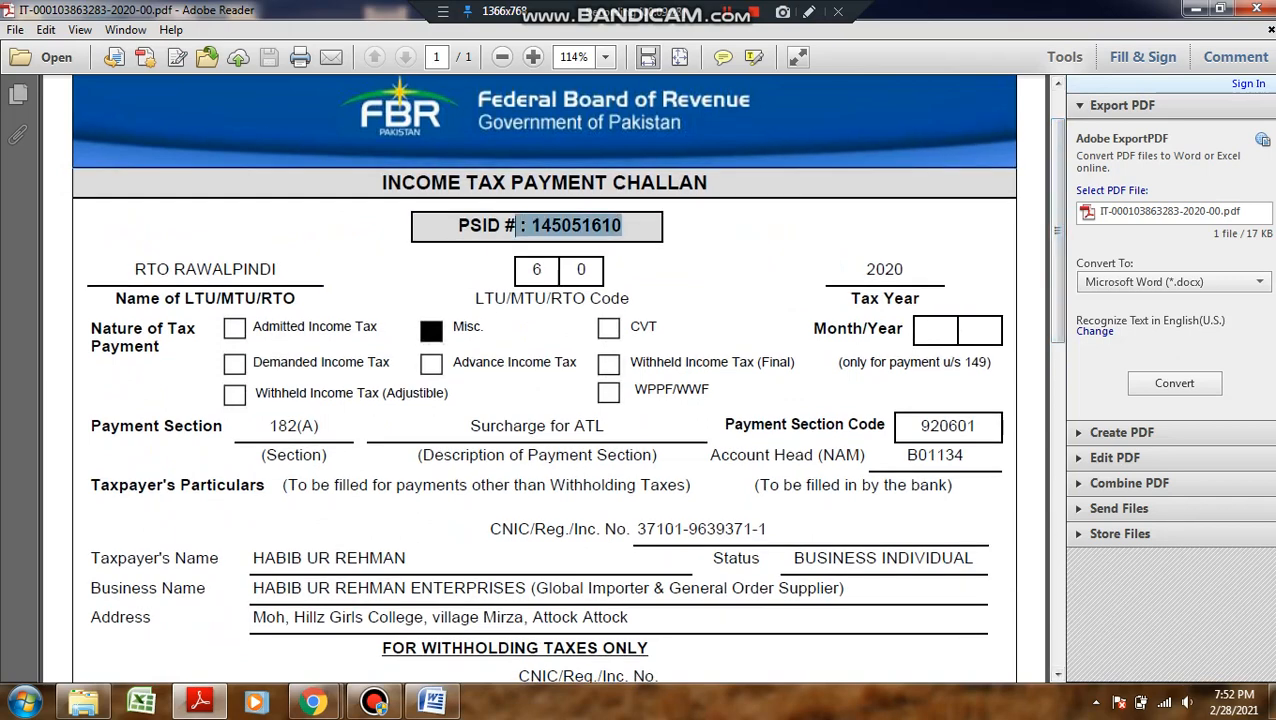
pyautogui.click(622, 226)
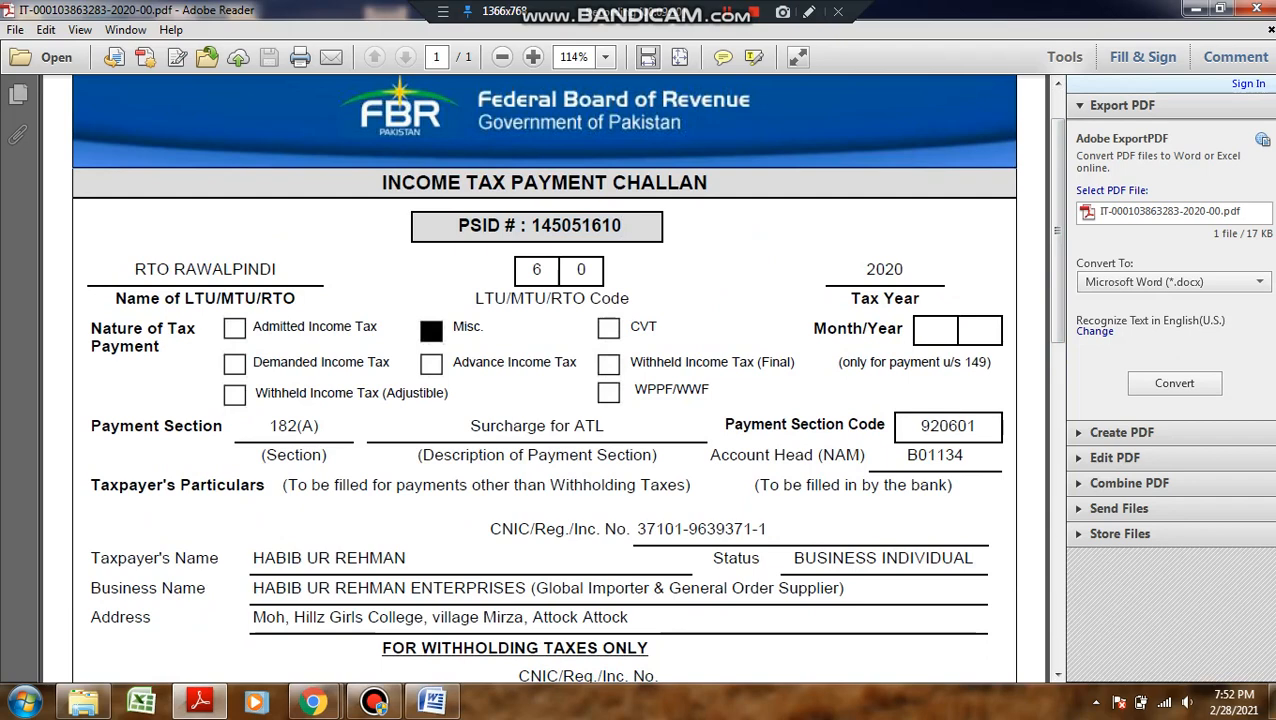